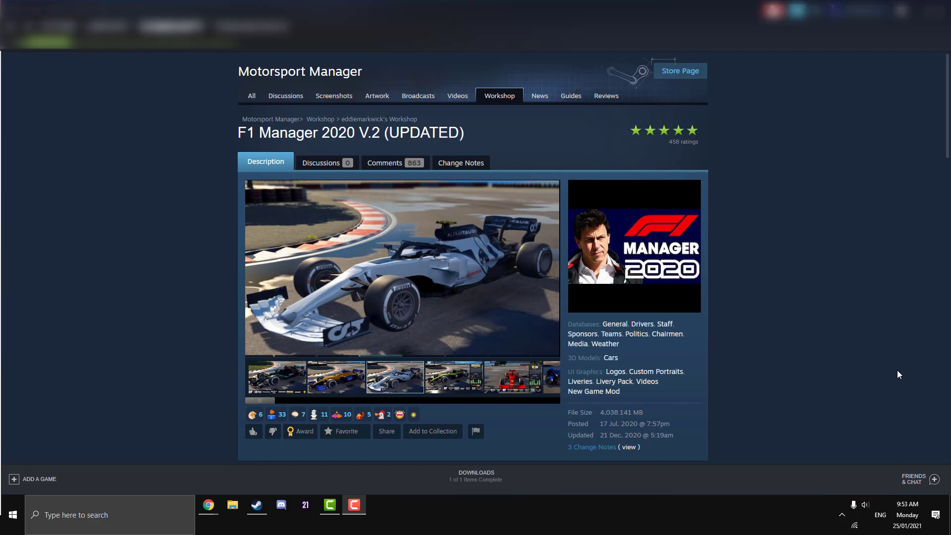
Scroll through the F1 Manager 2020 V.2 (UPDATED) Workshop page description
scroll(840, 316, down, 2)
scroll(839, 316, up, 2)
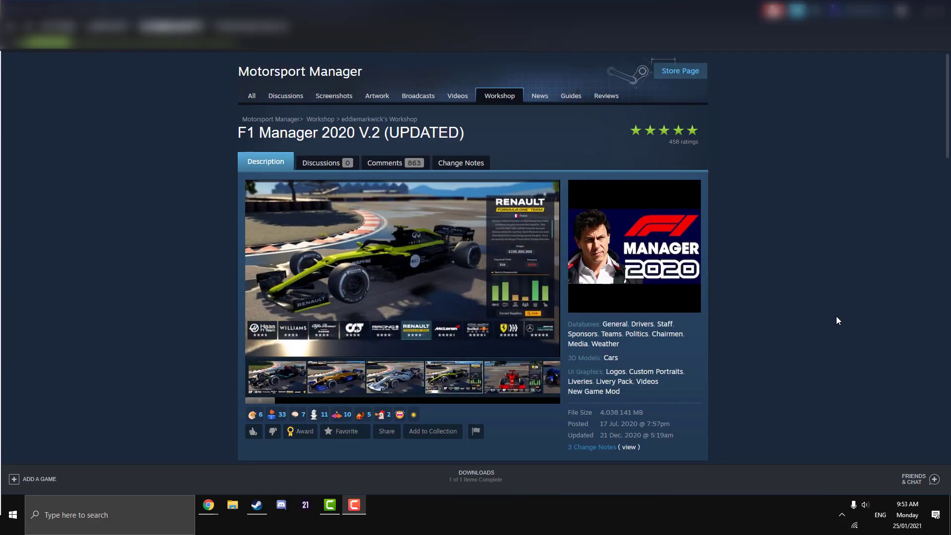
scroll(836, 316, down, 3)
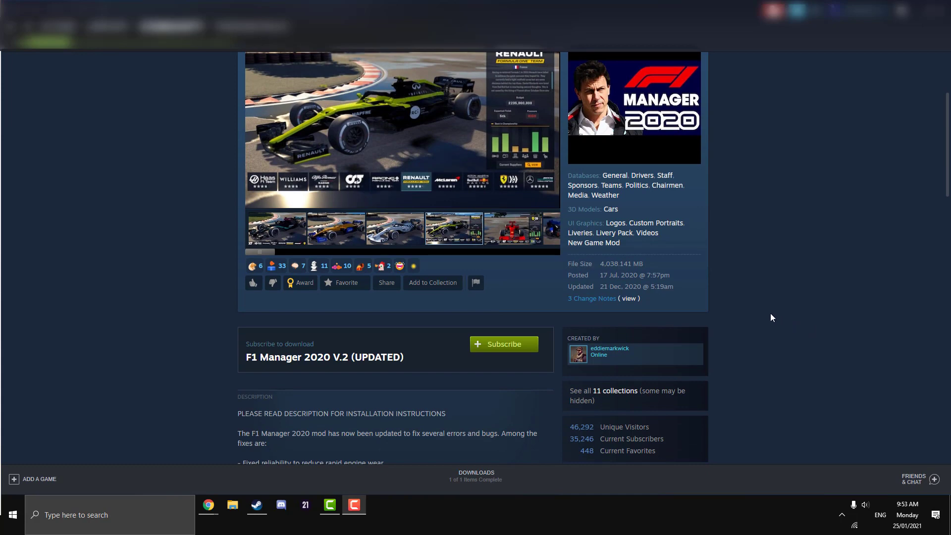
mouse_move(639, 361)
scroll(642, 368, down, 1)
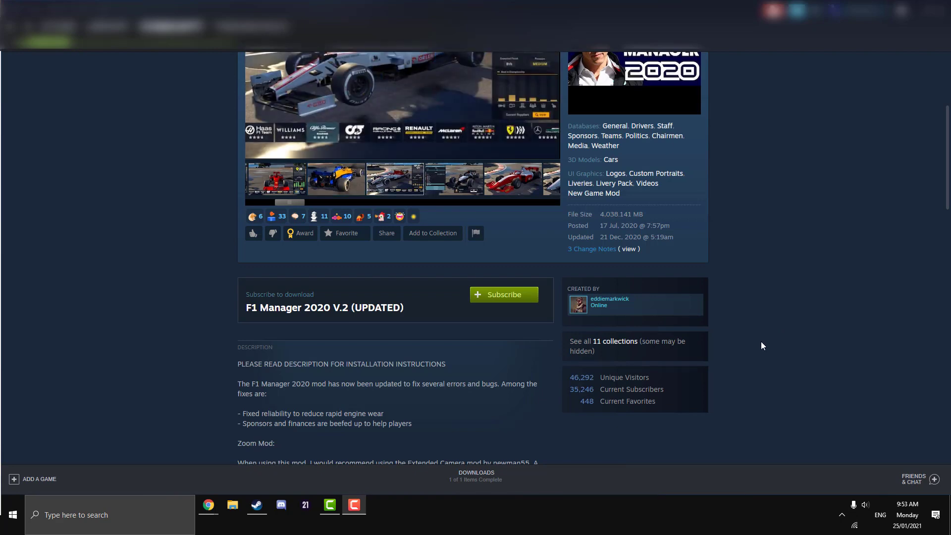
scroll(758, 351, up, 3)
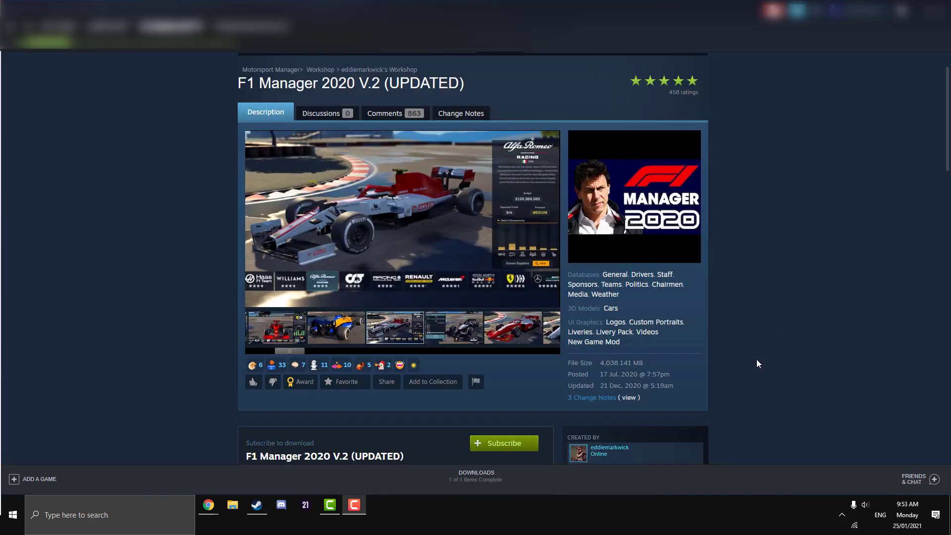
scroll(746, 367, down, 1)
Subscribe to the F1 Manager 2020 mod and confirm its 493.2 MB download completed
click(512, 396)
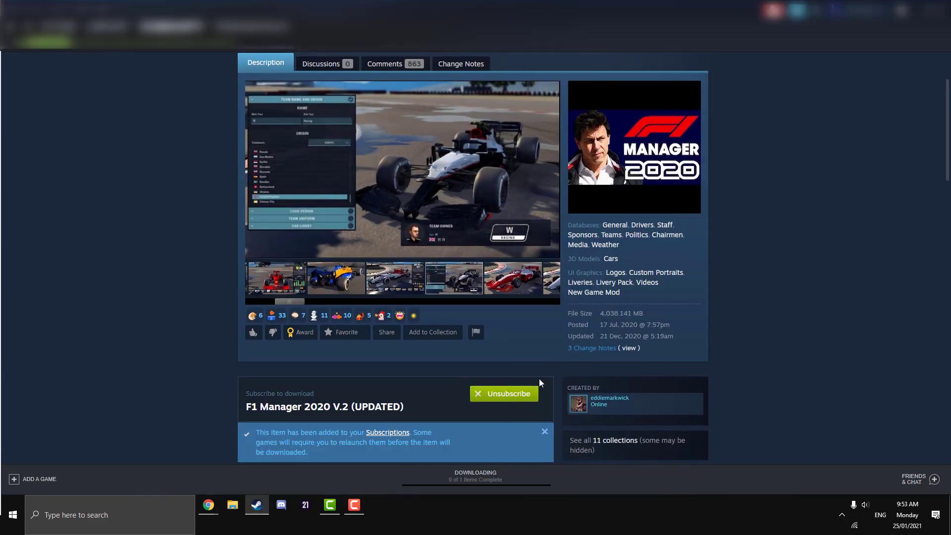
scroll(795, 350, down, 4)
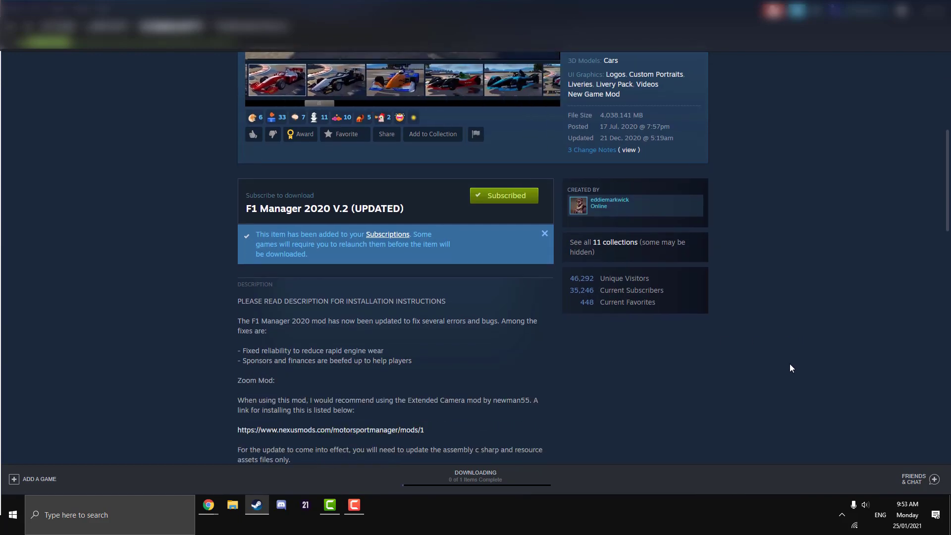
scroll(765, 401, down, 3)
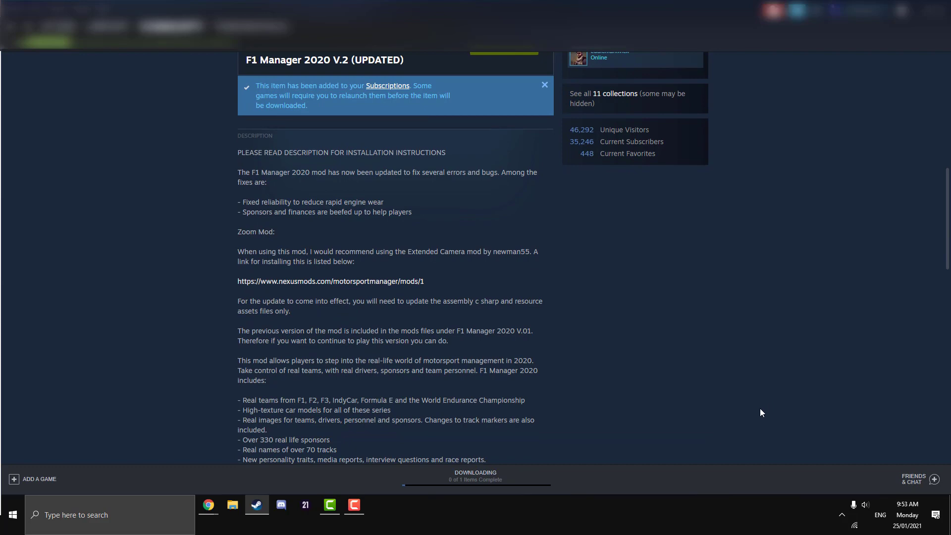
scroll(758, 404, down, 2)
scroll(760, 405, up, 7)
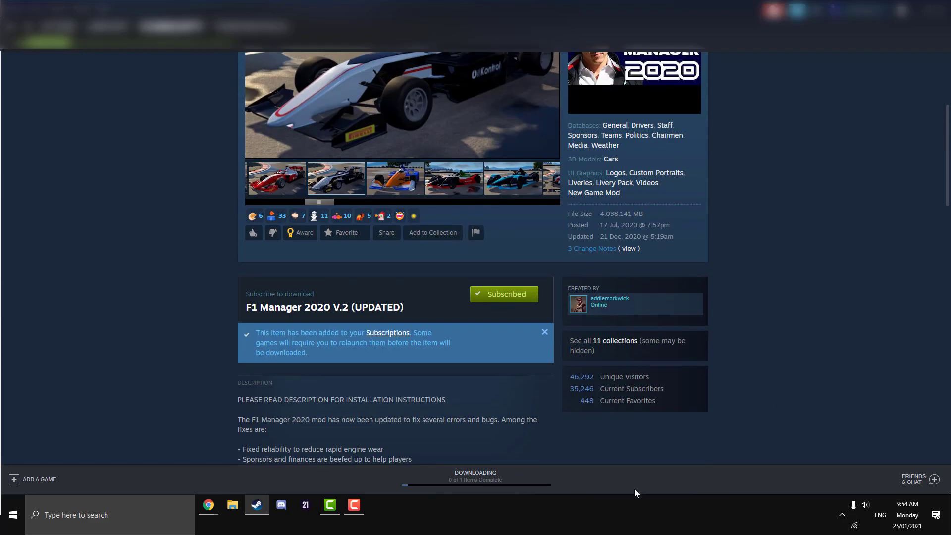
click(476, 477)
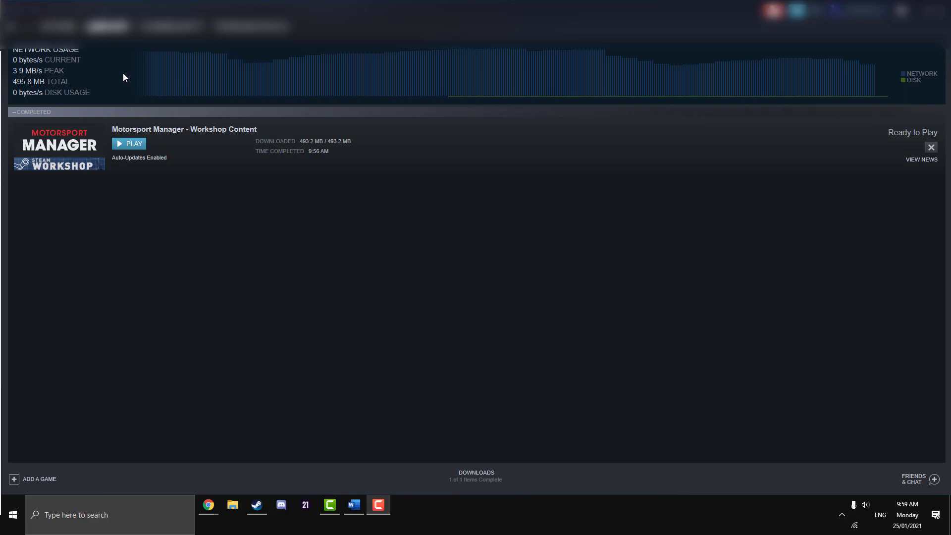
Browse Motorsport Manager's local files from its Library properties to open the install folder
mouse_move(107, 29)
click(102, 52)
click(49, 190)
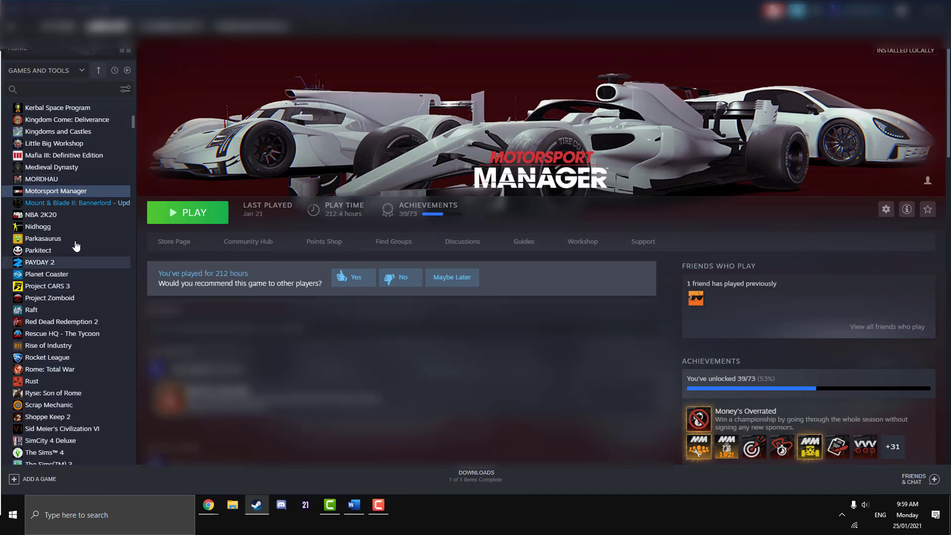
right_click(73, 192)
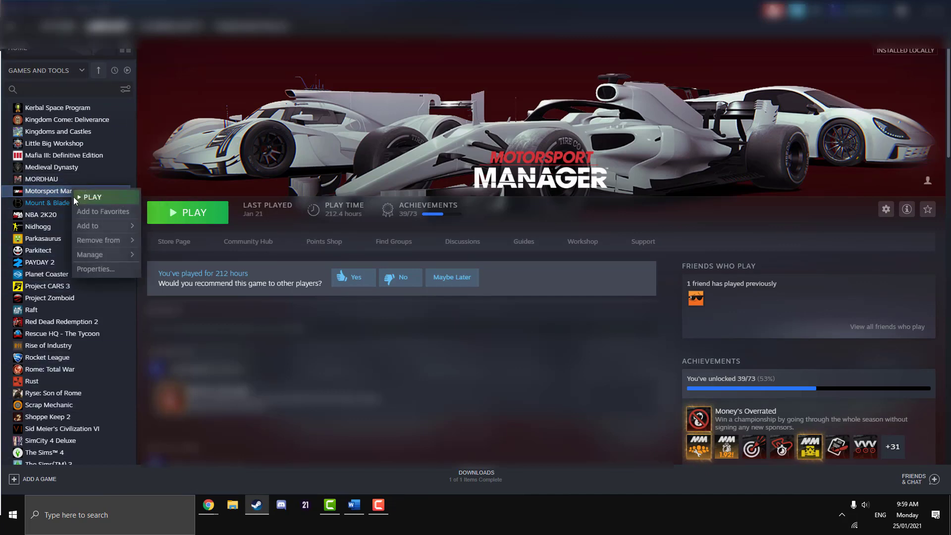
click(88, 269)
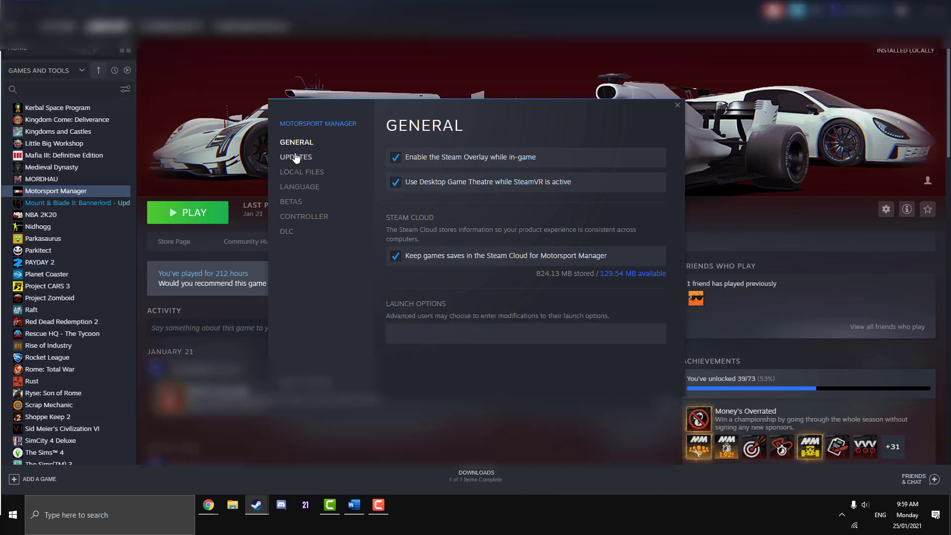
click(299, 173)
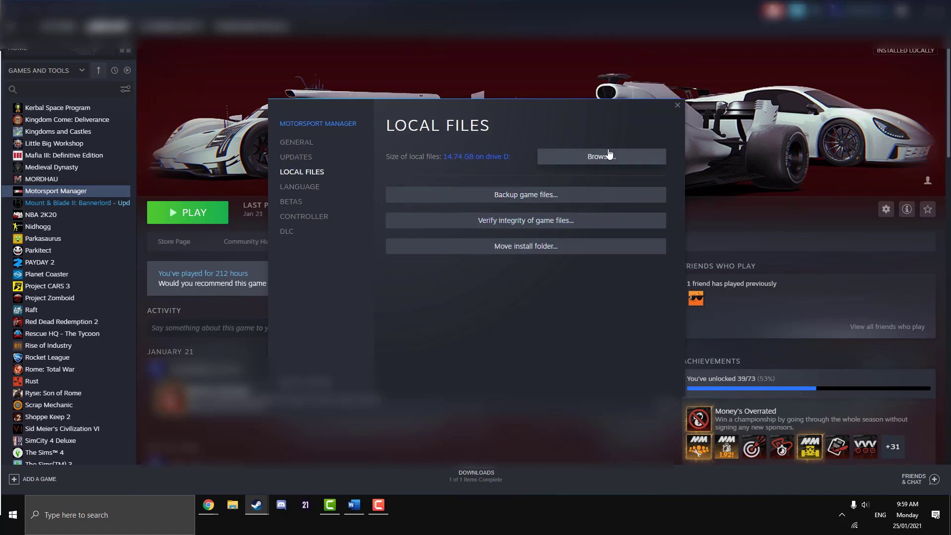
click(568, 158)
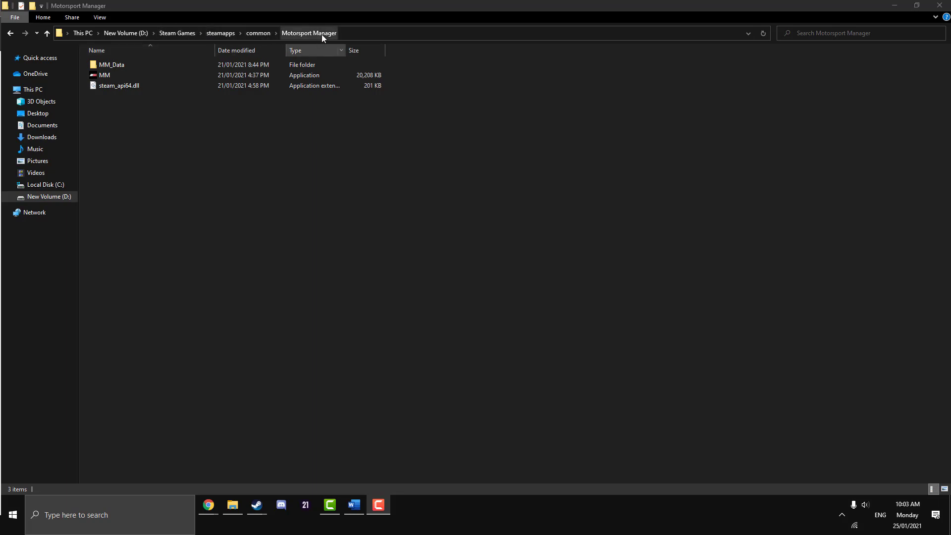
Navigate from the game folder to steamapps\workshop\content\415200
click(221, 34)
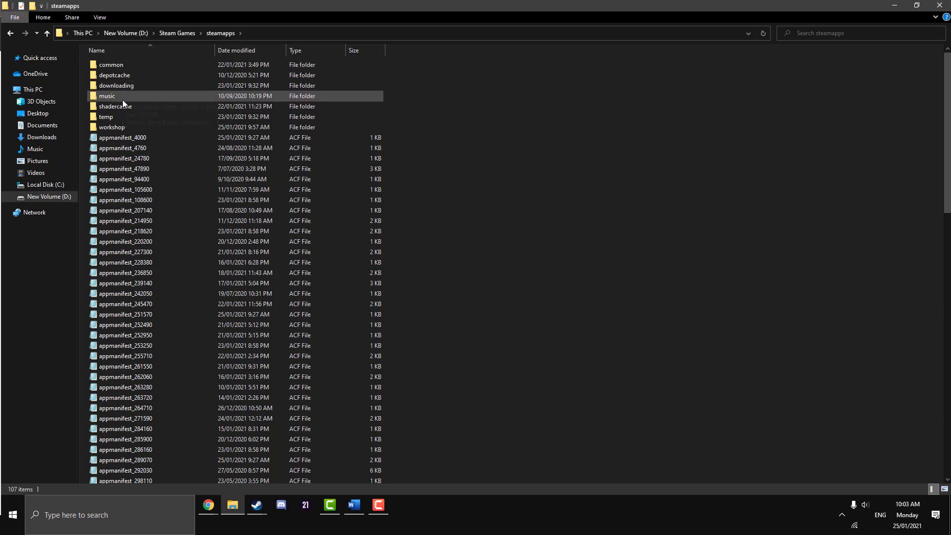
double_click(111, 127)
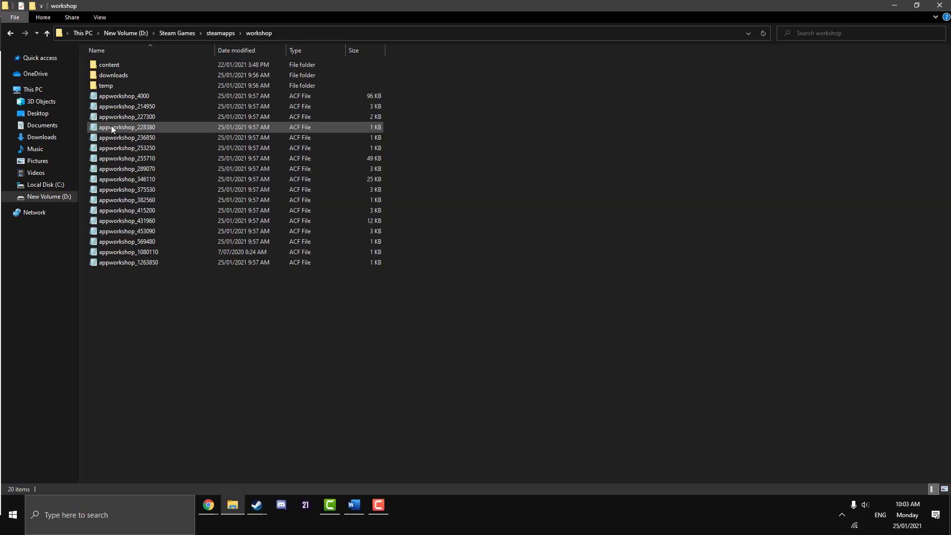
double_click(115, 64)
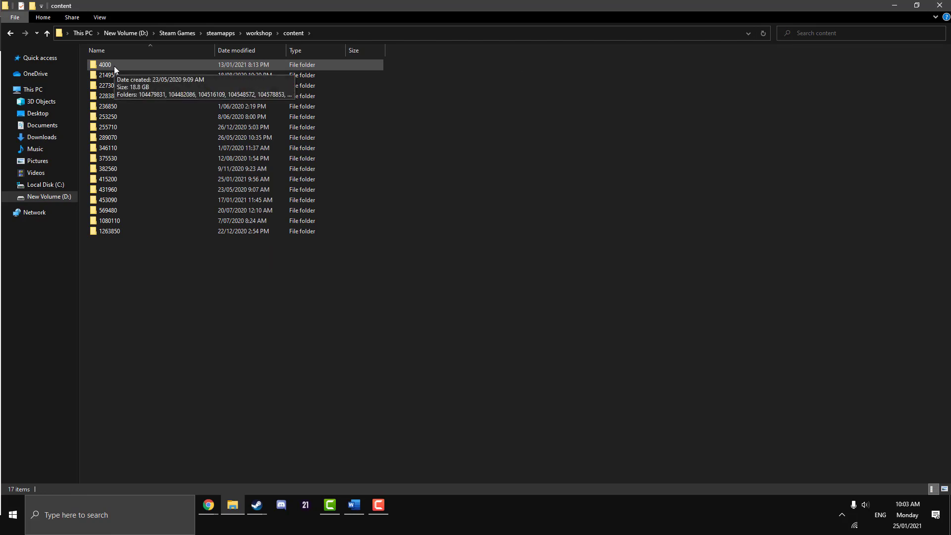
double_click(117, 180)
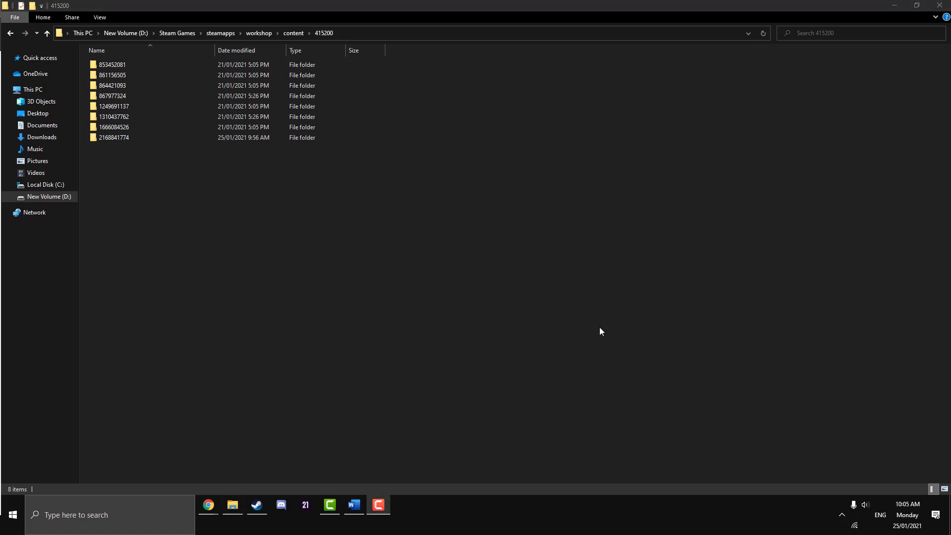
click(600, 328)
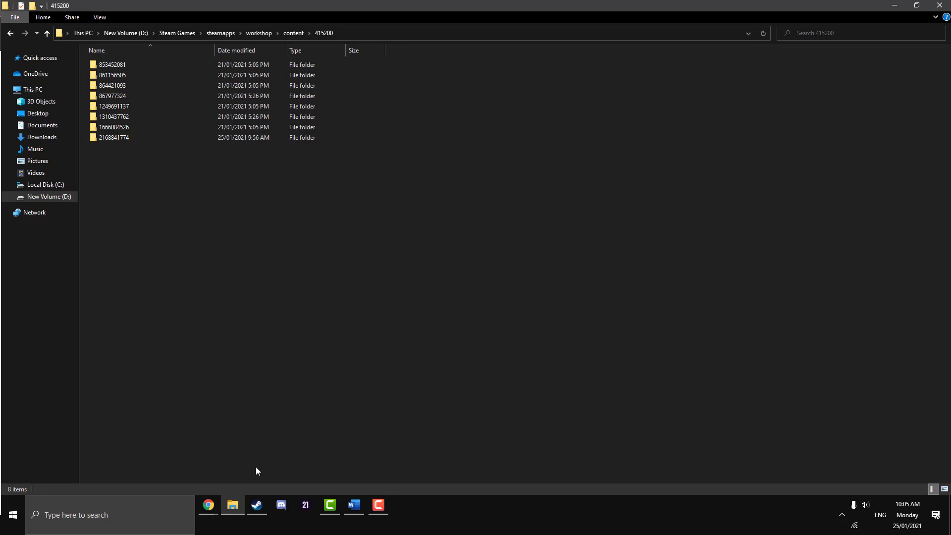
click(263, 505)
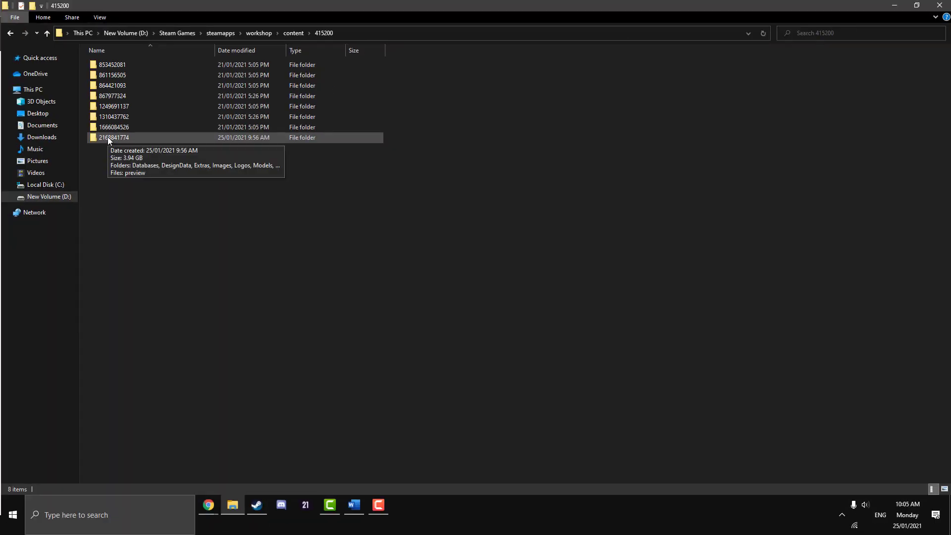
double_click(108, 136)
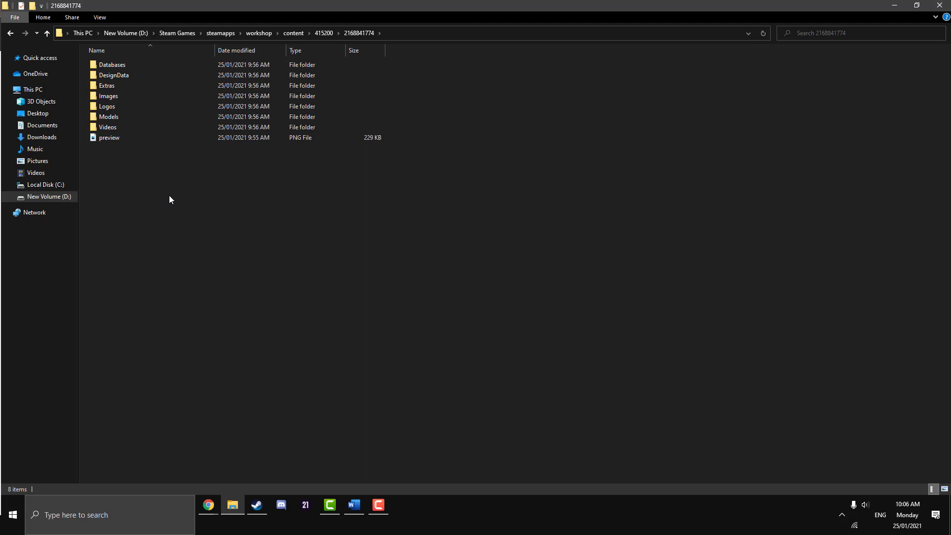
double_click(107, 85)
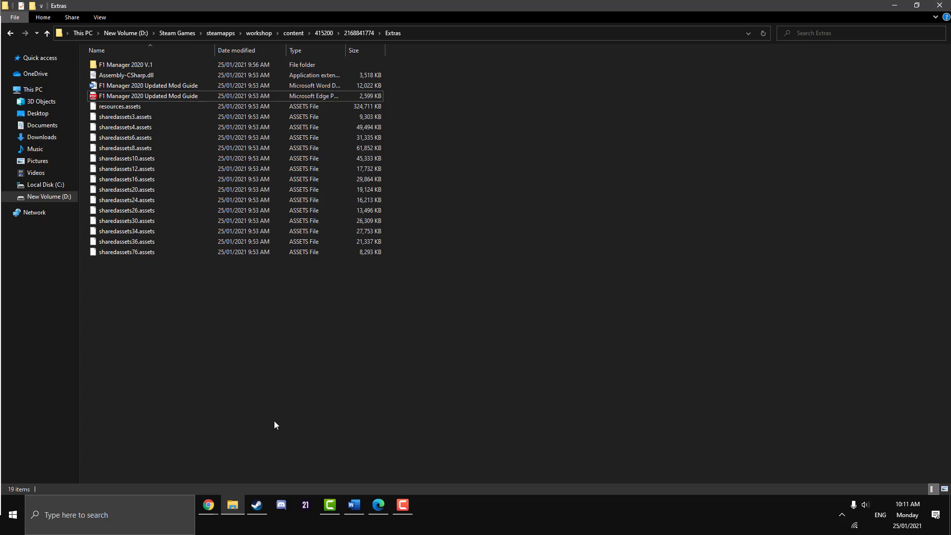
Reopen Motorsport Manager's install folder via Properties > Local Files > Browse
click(257, 504)
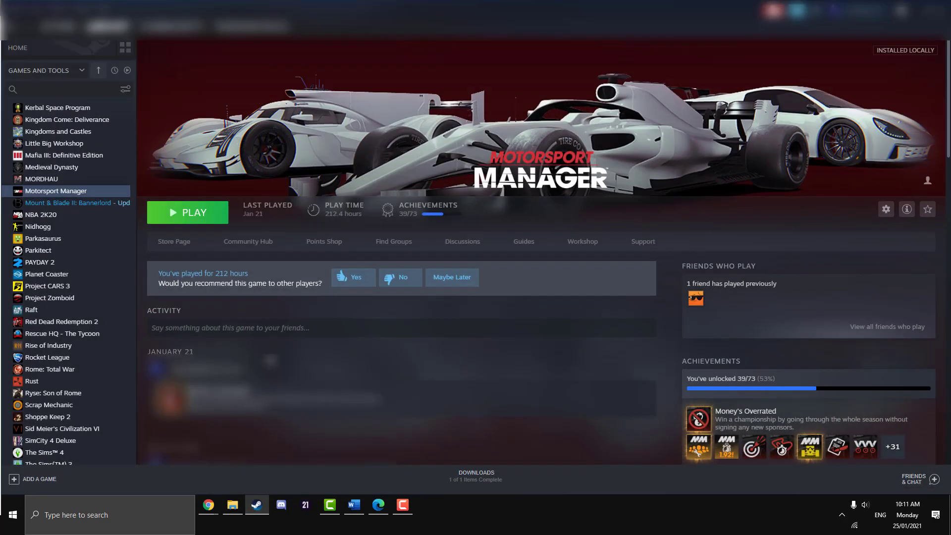
right_click(73, 192)
click(102, 270)
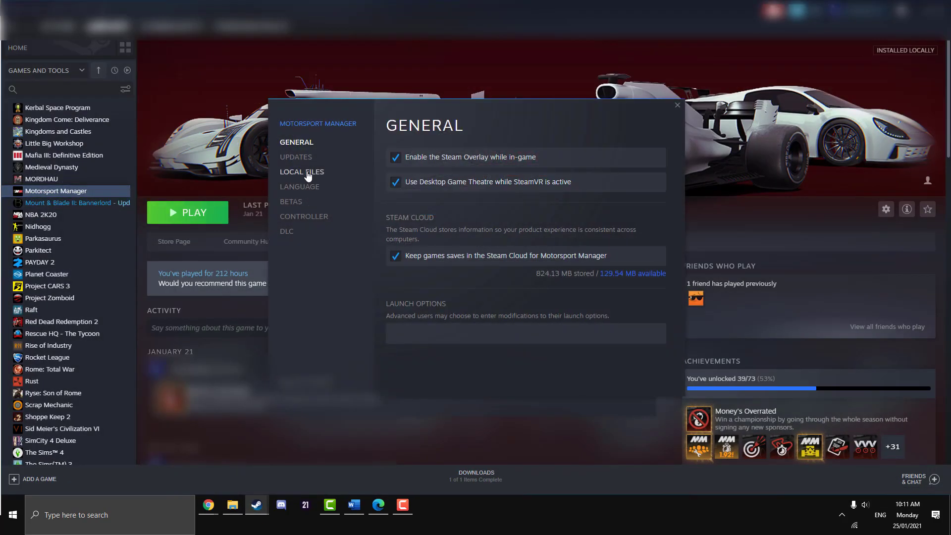
click(308, 174)
click(562, 157)
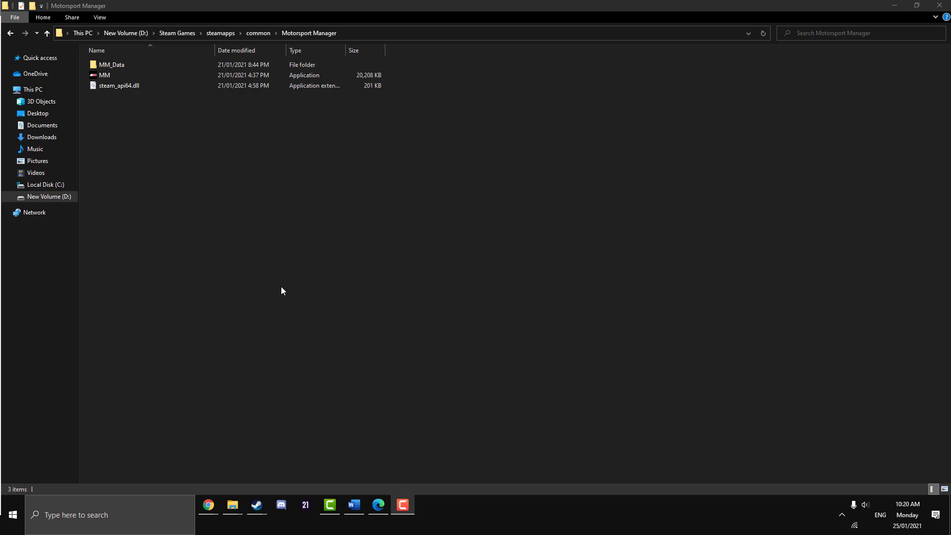
Open MM_Data\Managed and inspect Assembly-CSharp.dll's context menu without copying it
double_click(138, 65)
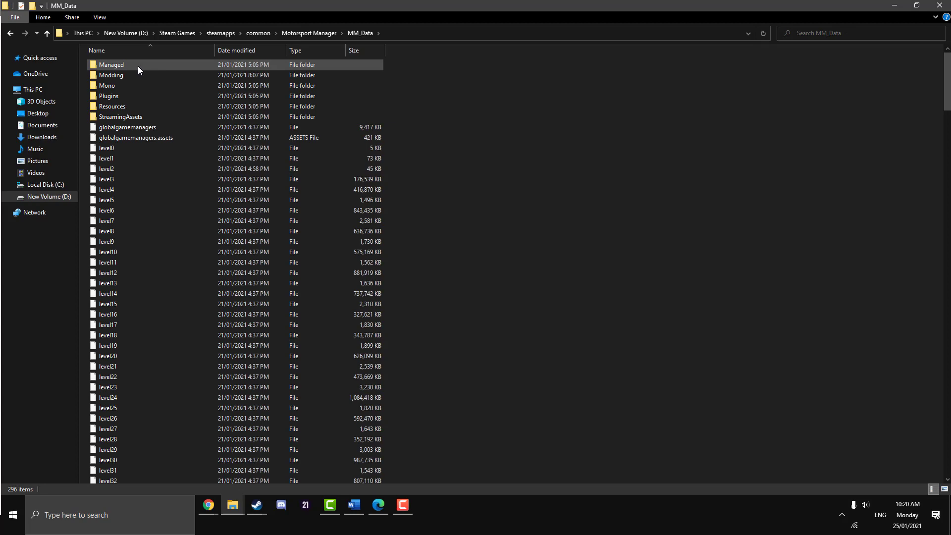
double_click(138, 67)
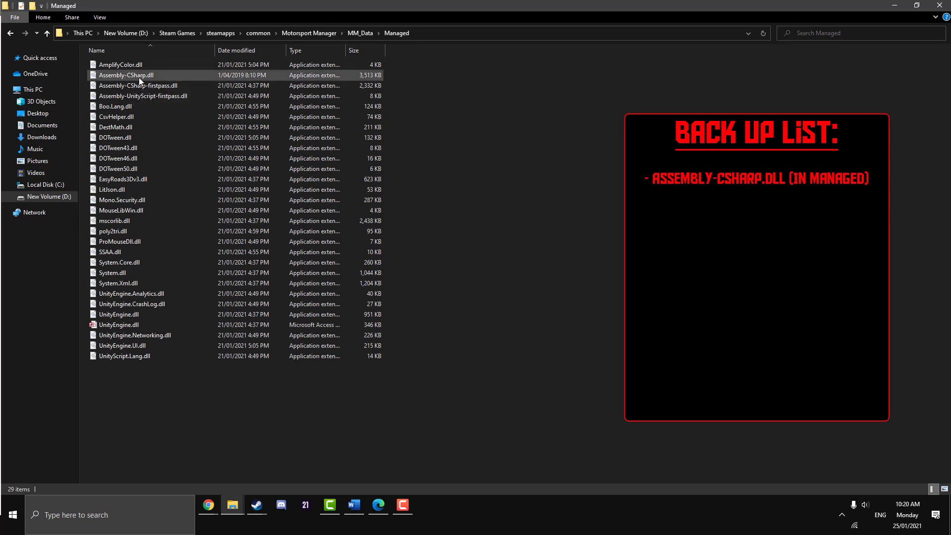
click(138, 76)
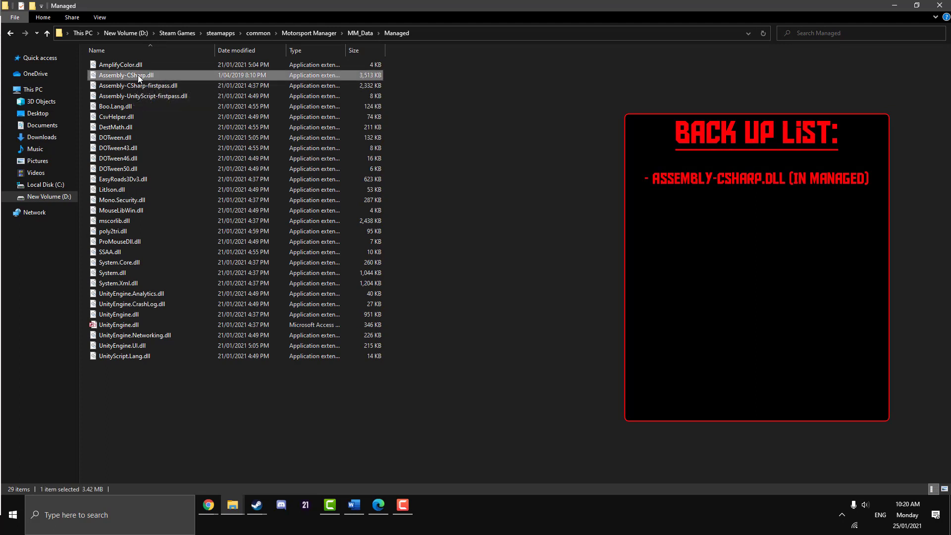
right_click(138, 77)
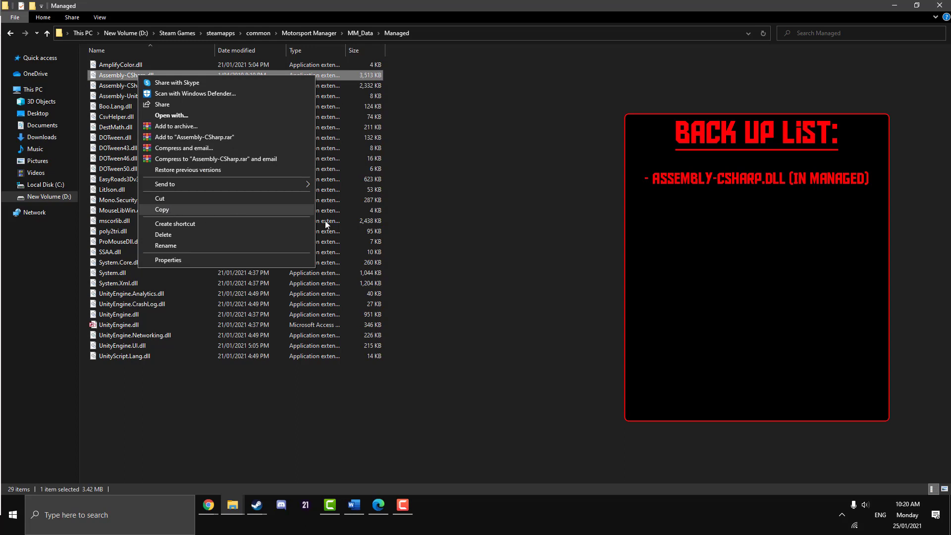
click(530, 188)
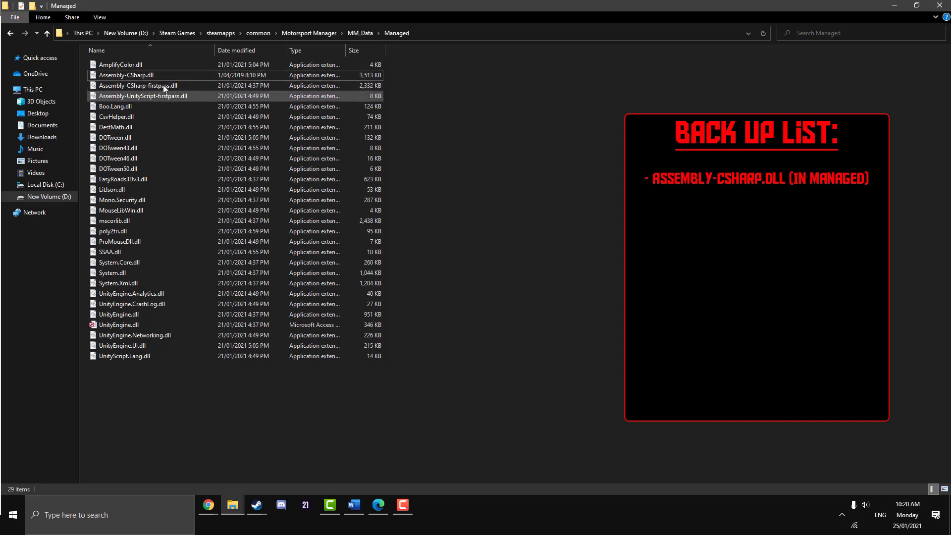
Go up to MM_Data and scroll through its 296 items
click(361, 32)
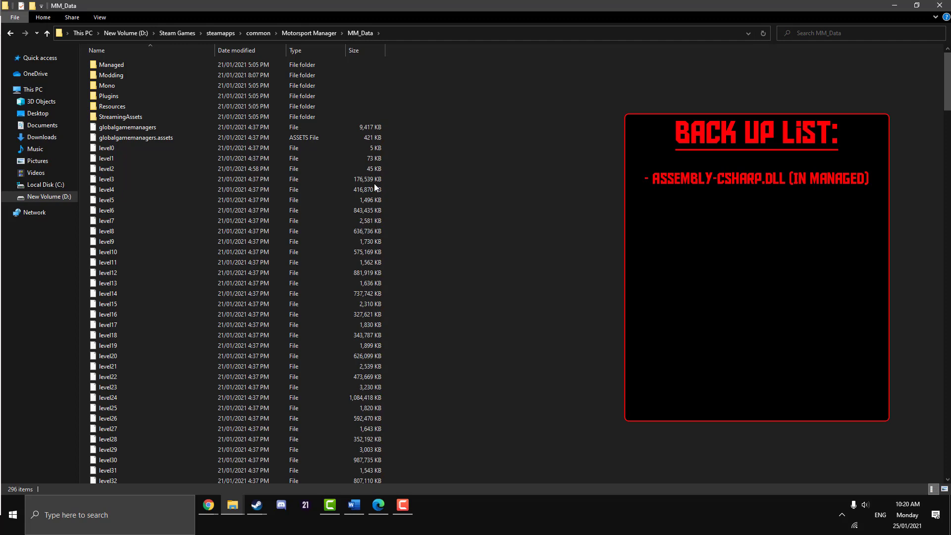
scroll(270, 232, down, 18)
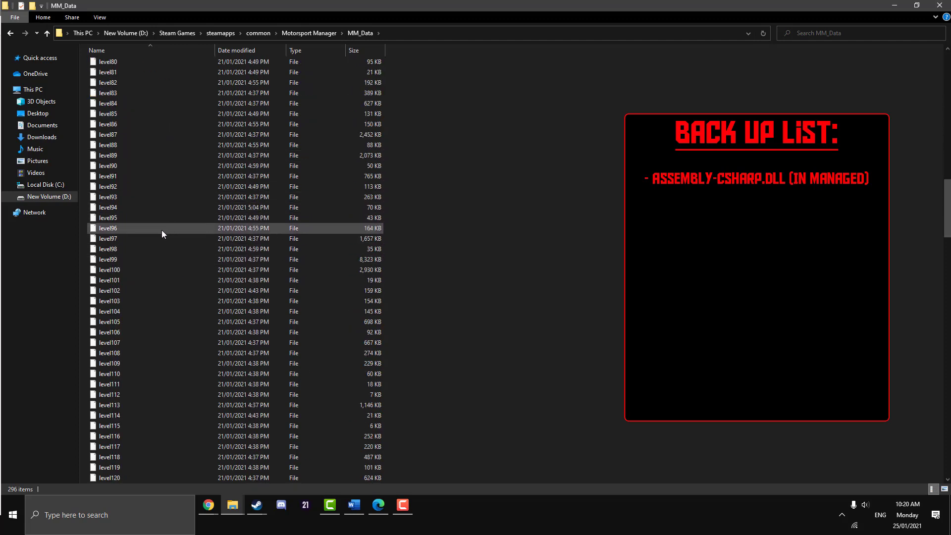
scroll(147, 243, down, 20)
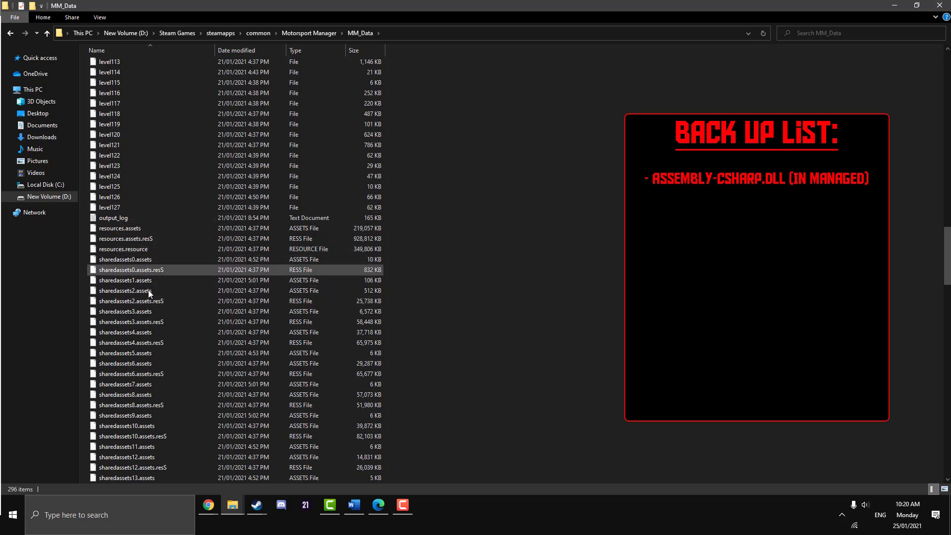
mouse_move(120, 228)
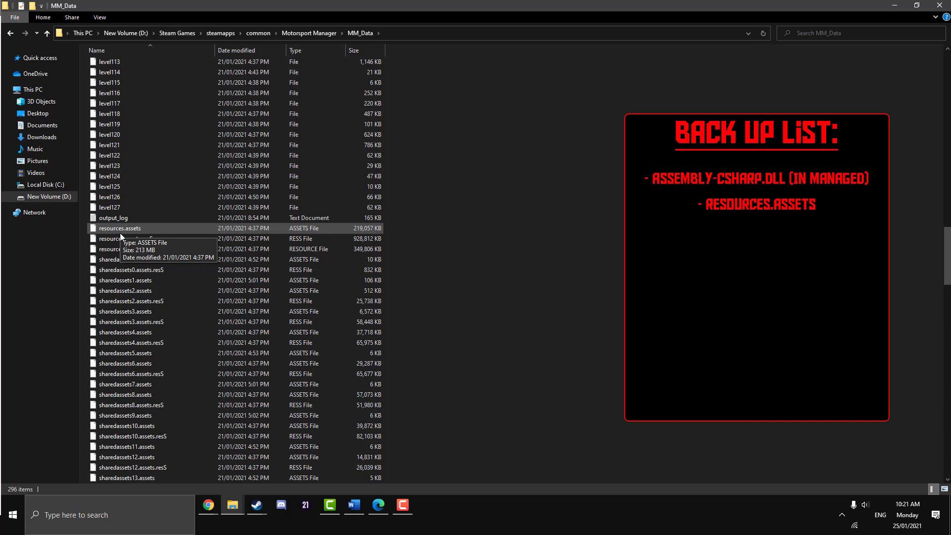
scroll(142, 239, down, 20)
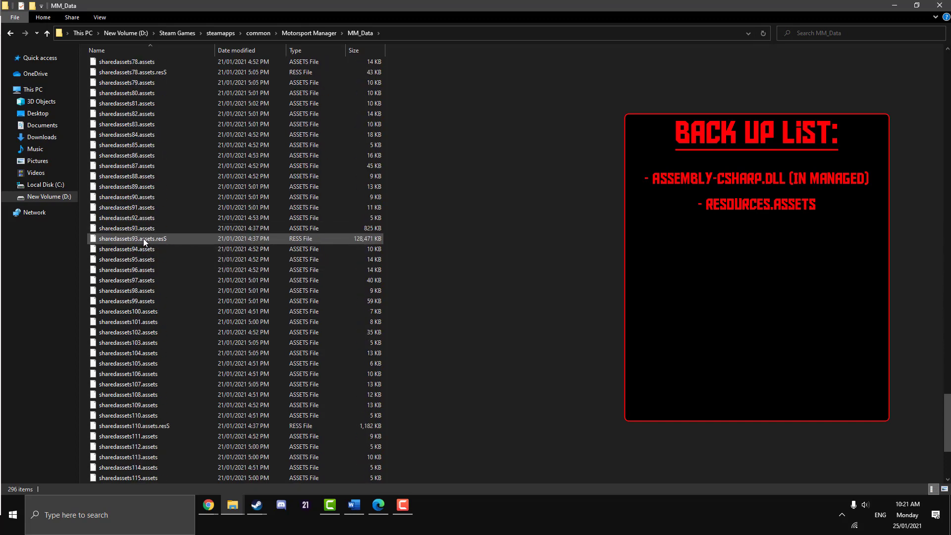
scroll(142, 240, down, 9)
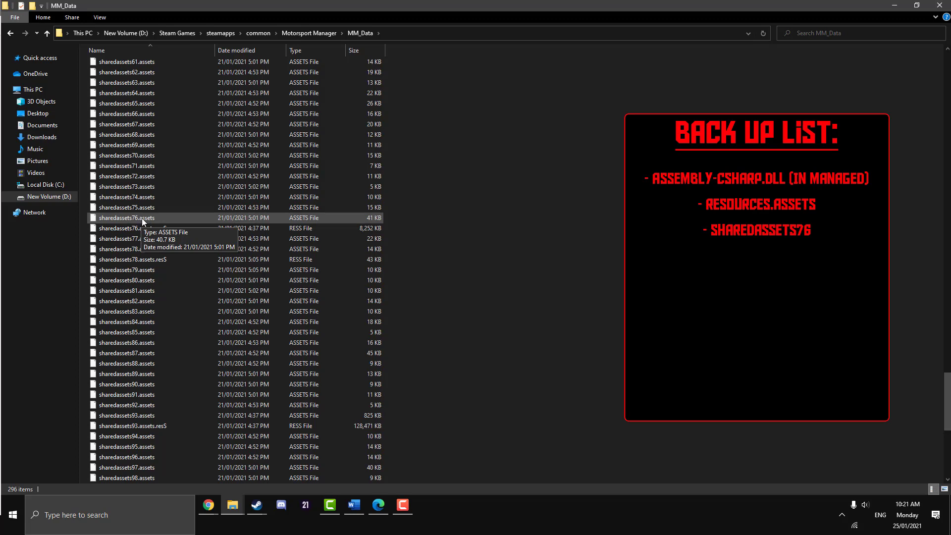
scroll(141, 218, up, 20)
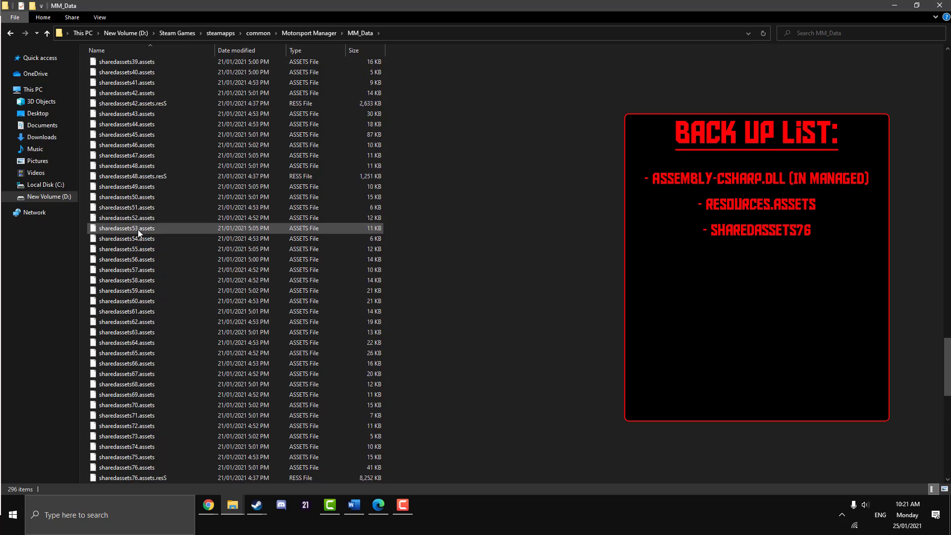
scroll(138, 251, up, 4)
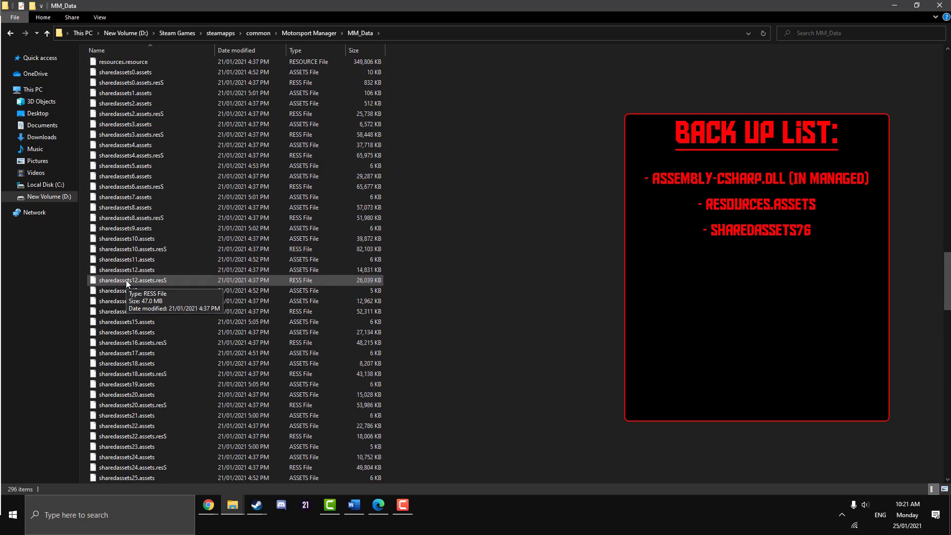
scroll(122, 285, down, 2)
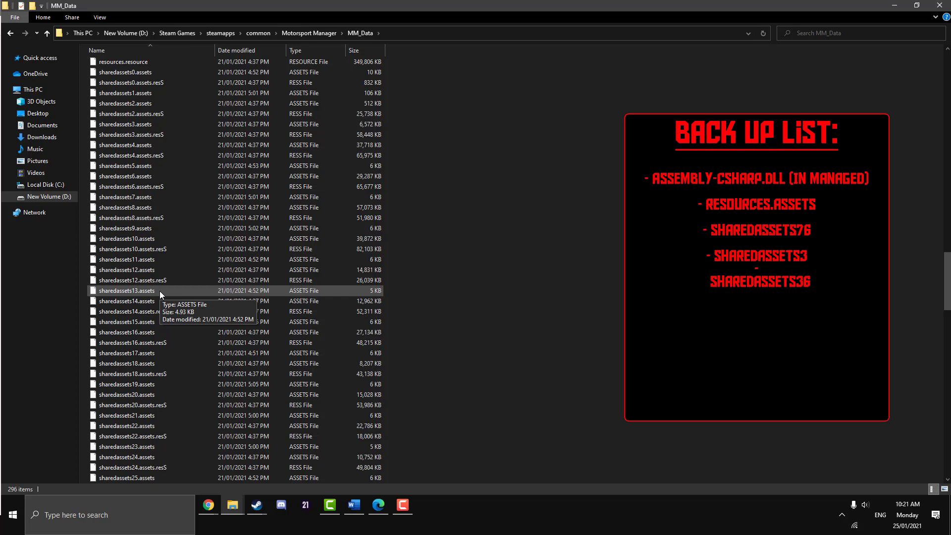
Range-select sharedassets3 through sharedassets36 (52 files), then clear the selection
click(139, 123)
scroll(181, 246, down, 11)
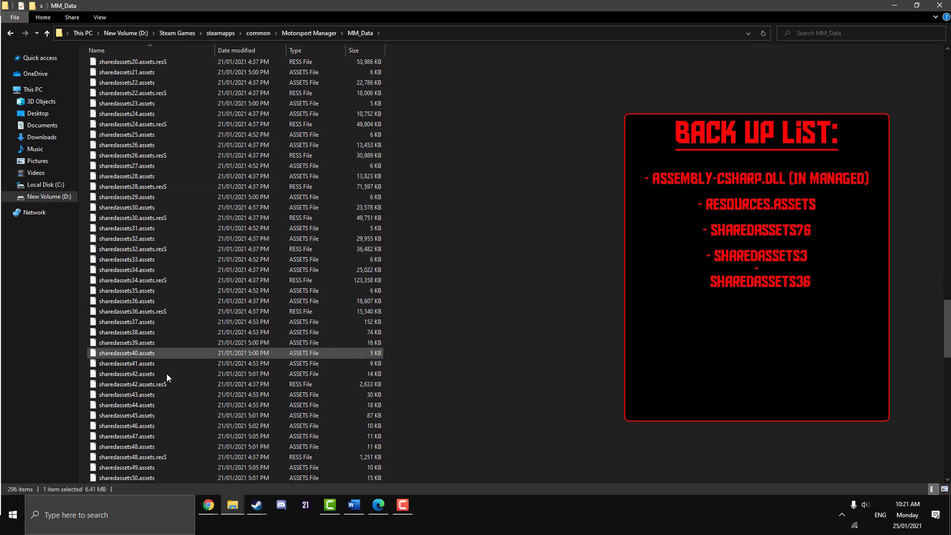
shift+click(152, 312)
scroll(396, 307, up, 15)
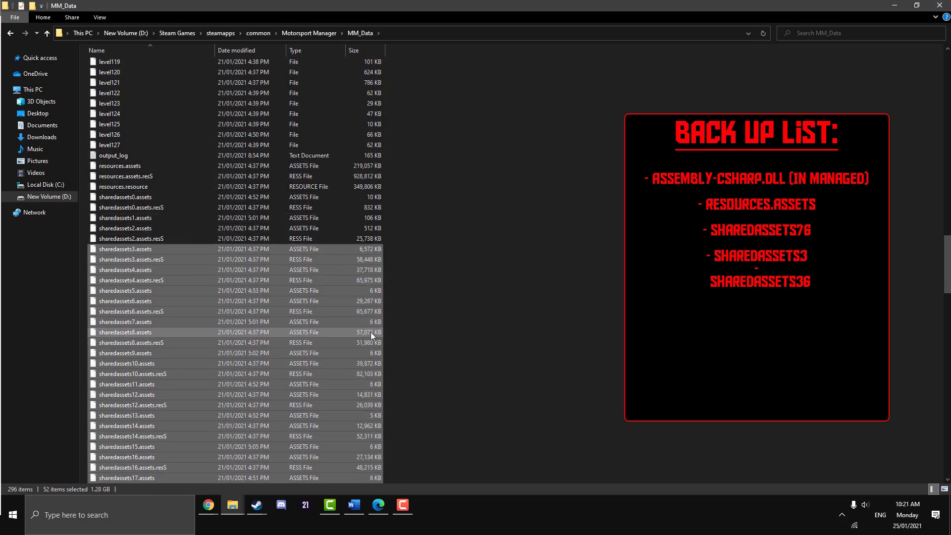
scroll(370, 333, down, 8)
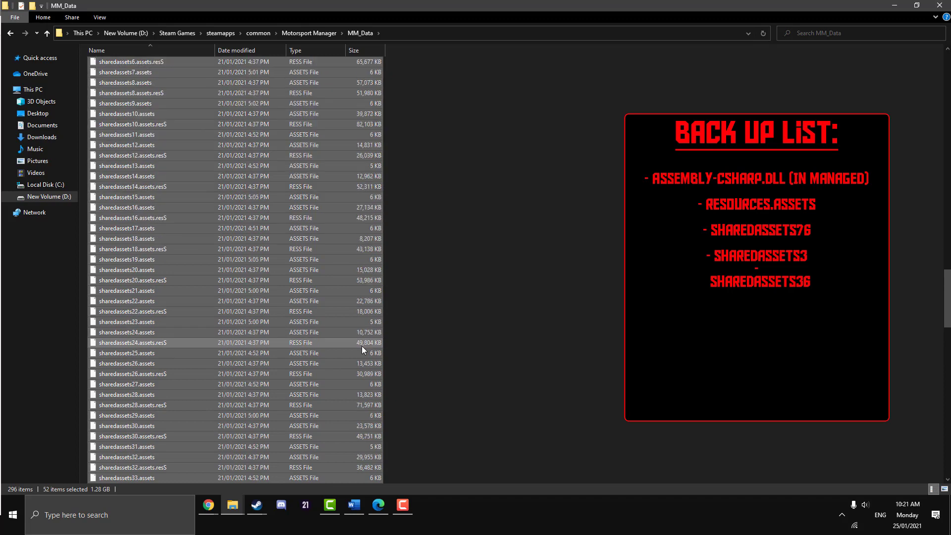
click(440, 341)
Ctrl-select sharedassets36.assets down to sharedassets29.assets one by one
scroll(317, 349, down, 3)
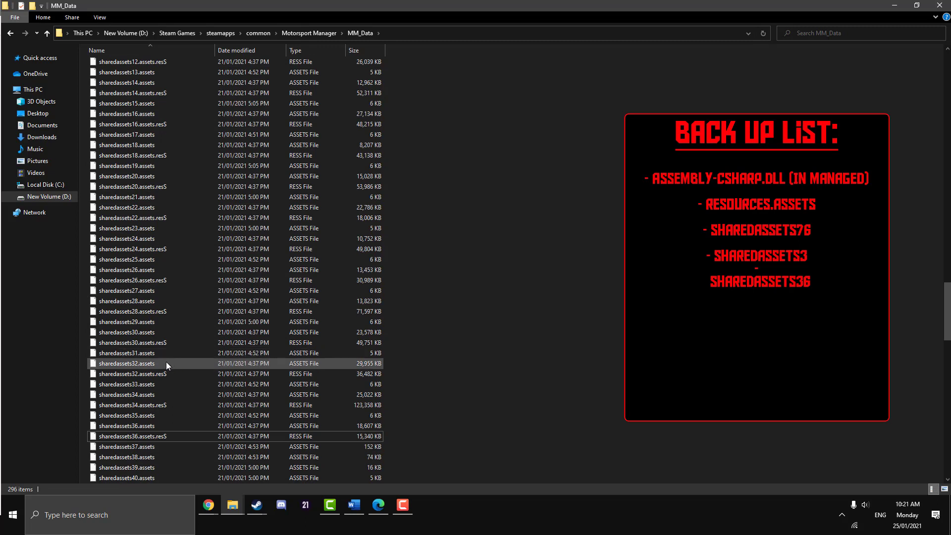
click(153, 425)
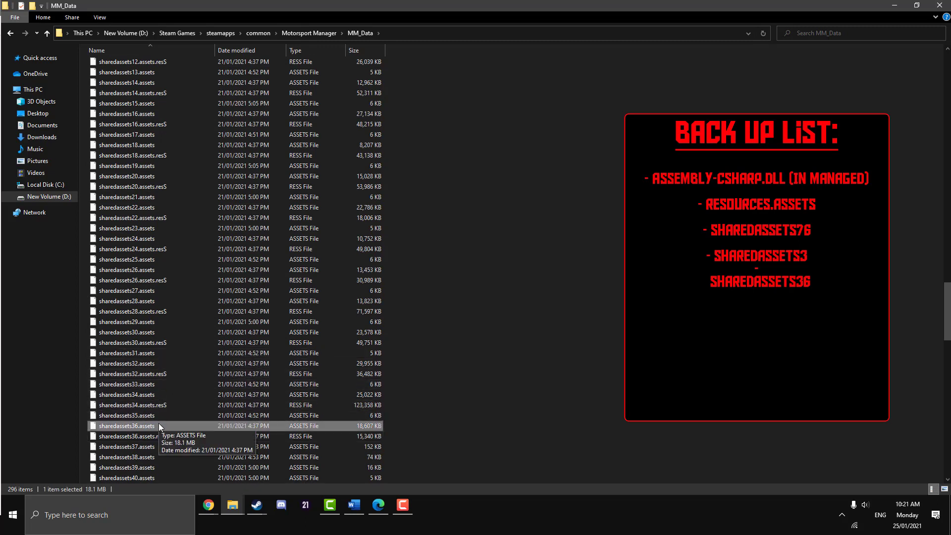
ctrl+click(162, 416)
ctrl+click(156, 395)
ctrl+click(155, 383)
ctrl+click(153, 363)
ctrl+click(156, 355)
ctrl+click(158, 333)
ctrl+click(156, 321)
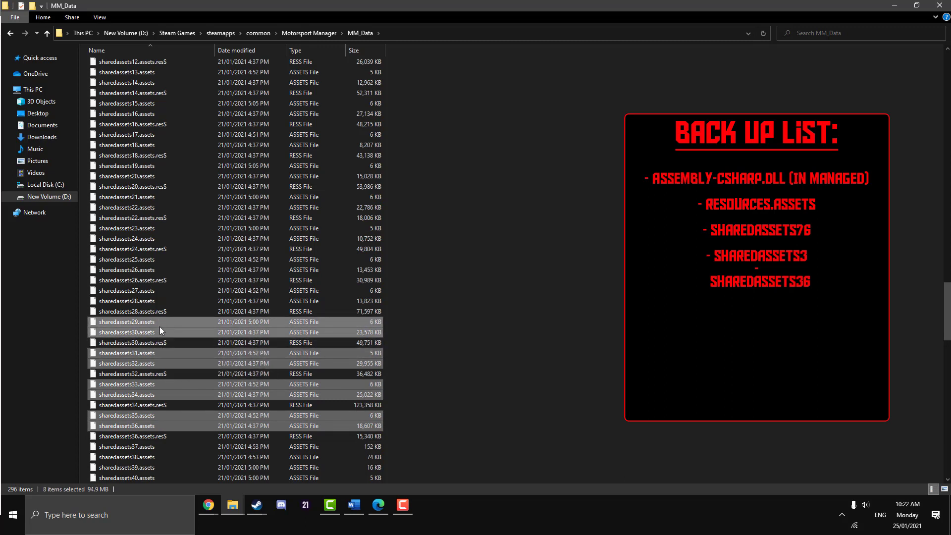
Range-select from sharedassets36.assets.resS up to sharedassets3.assets again, then deselect
click(149, 426)
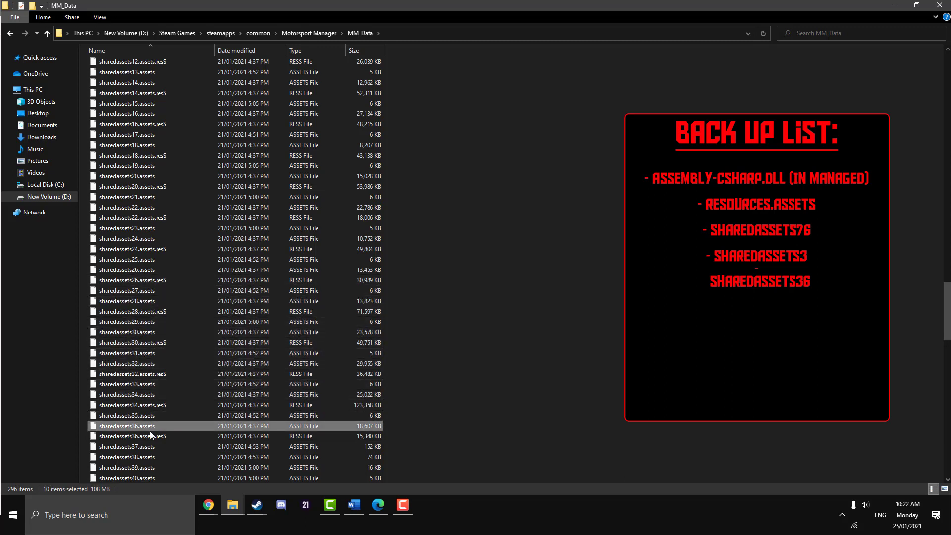
click(151, 437)
scroll(163, 396, up, 7)
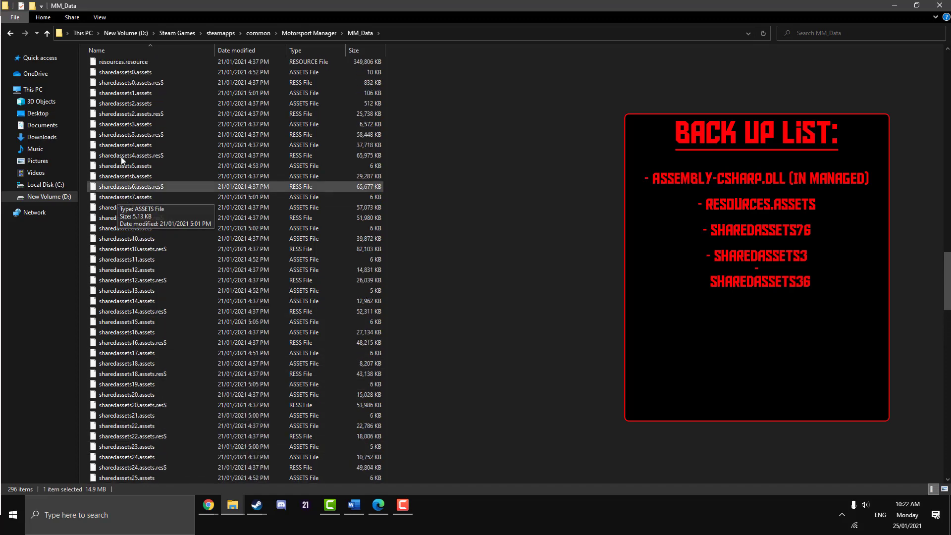
shift+click(144, 125)
scroll(476, 311, down, 3)
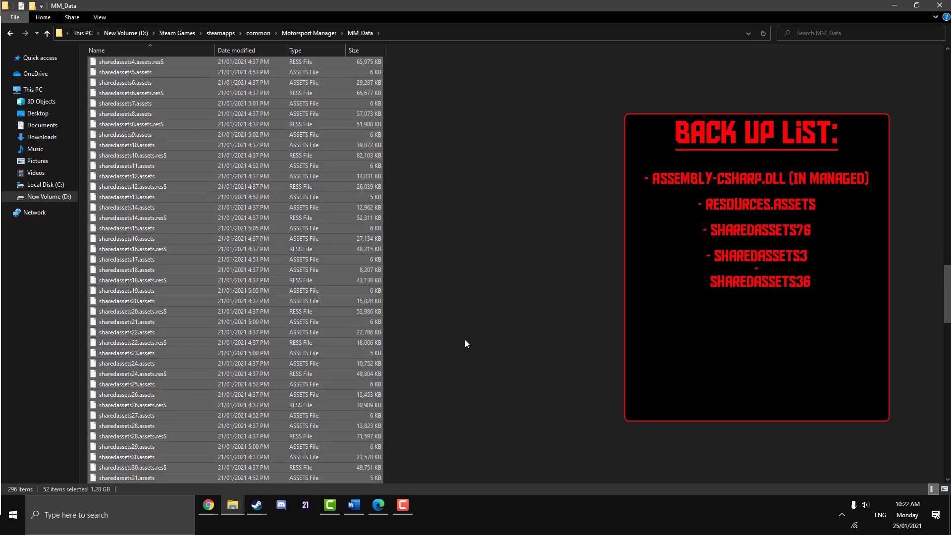
click(444, 349)
scroll(444, 349, down, 2)
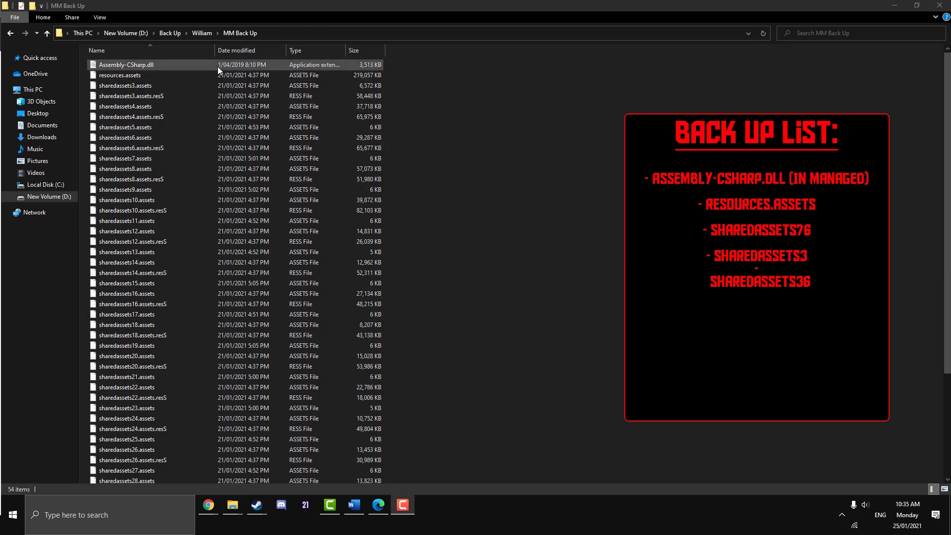
Scroll through the folder's file listing
scroll(250, 268, down, 5)
scroll(263, 317, up, 5)
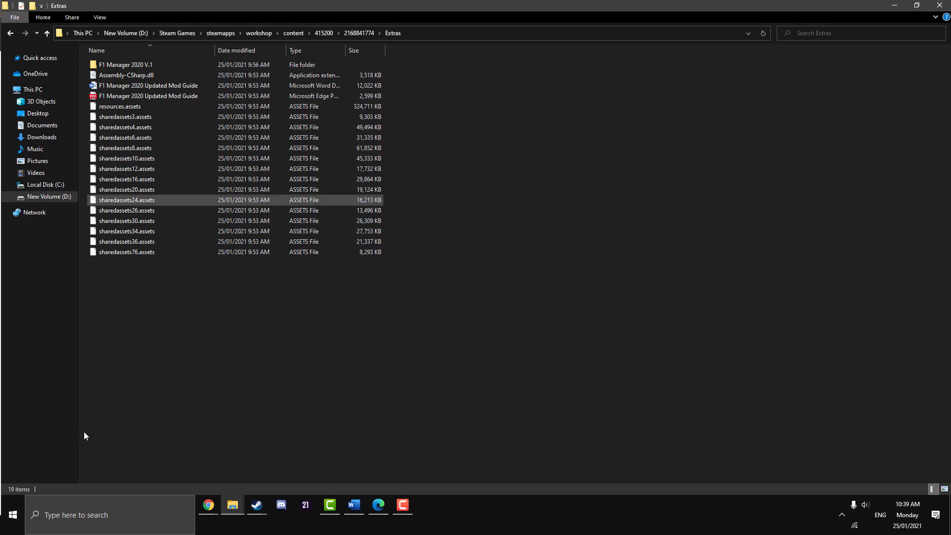
Copy the mod's Assembly-CSharp.dll and switch to the game's MM_Data window
right_click(147, 75)
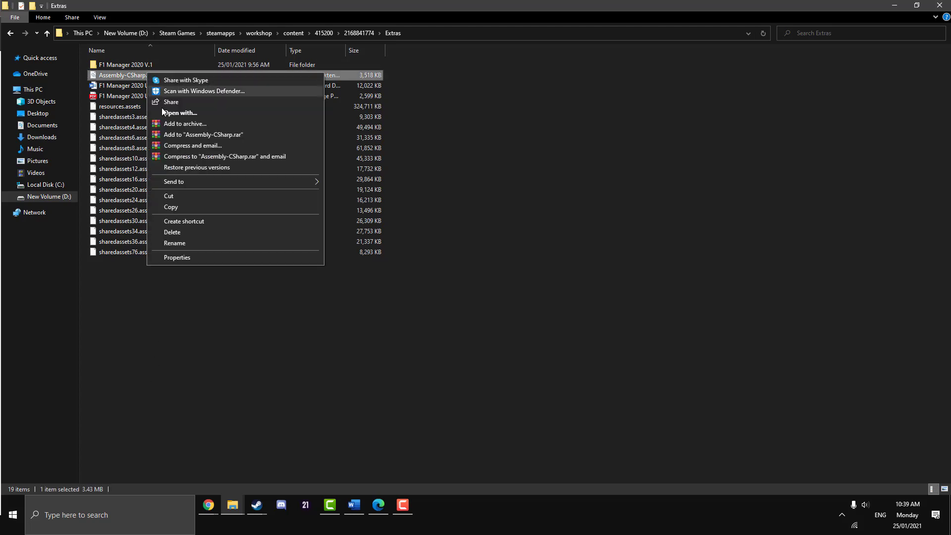
click(186, 207)
click(241, 510)
click(296, 474)
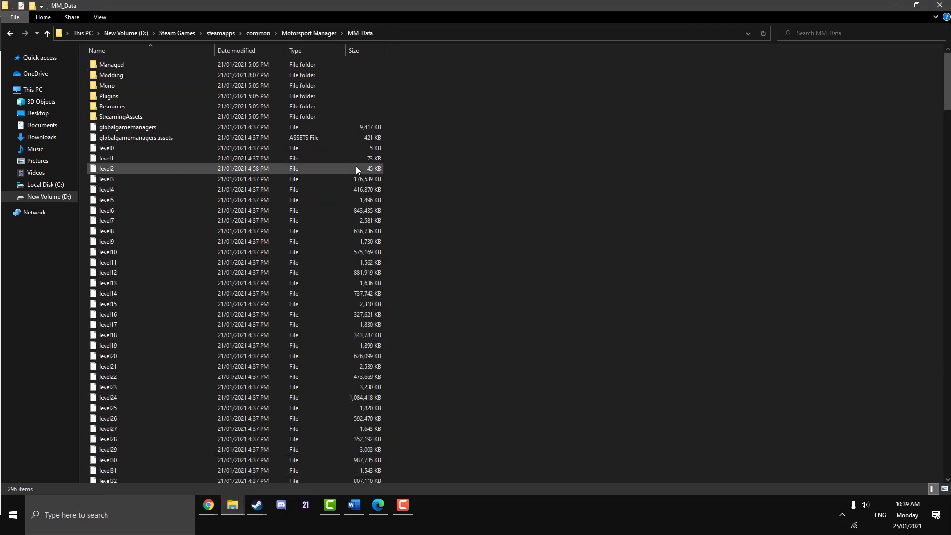
Paste it into MM_Data\Managed, replacing the original Assembly-CSharp.dll
double_click(136, 63)
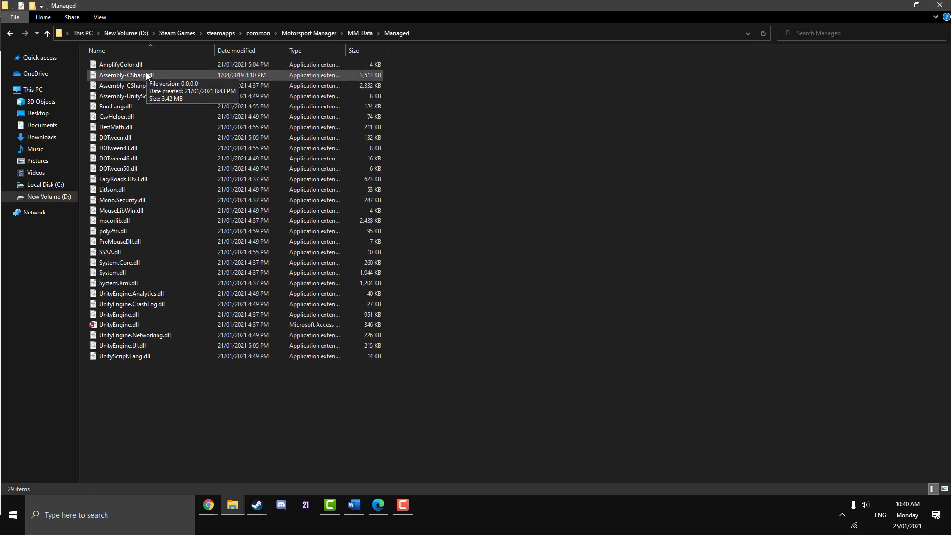
click(358, 33)
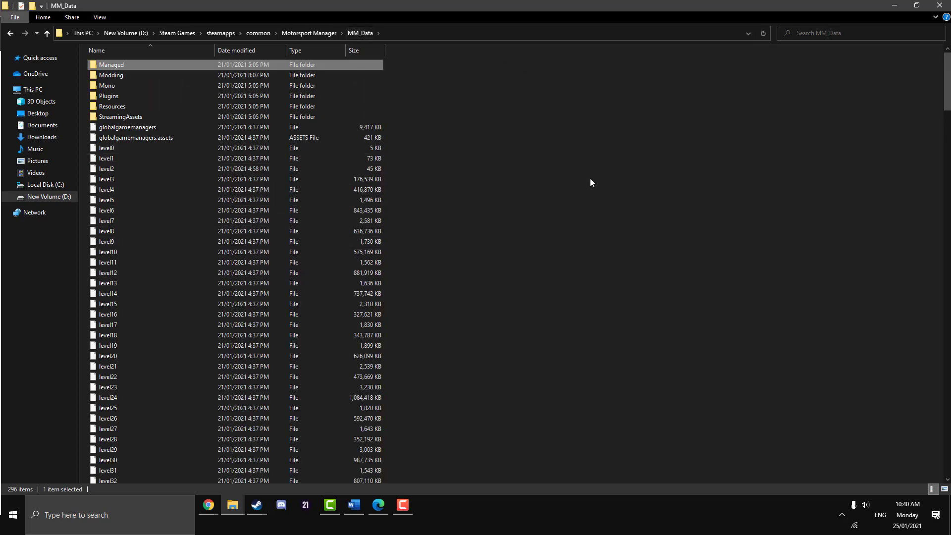
double_click(180, 64)
right_click(480, 154)
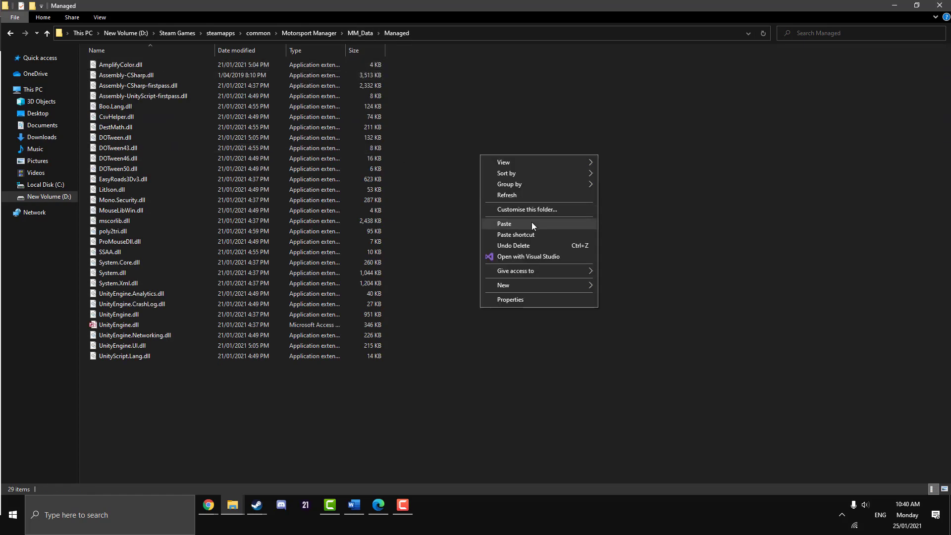
click(531, 222)
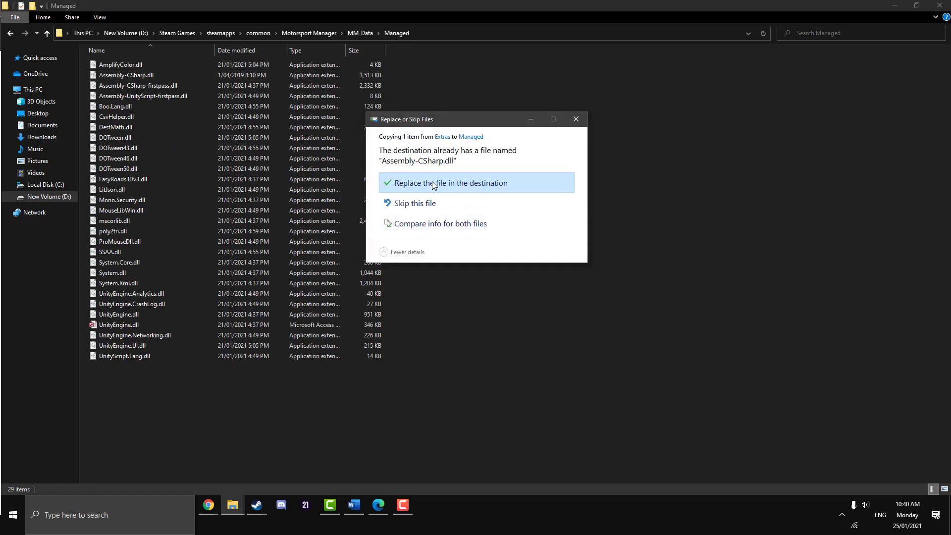
click(432, 183)
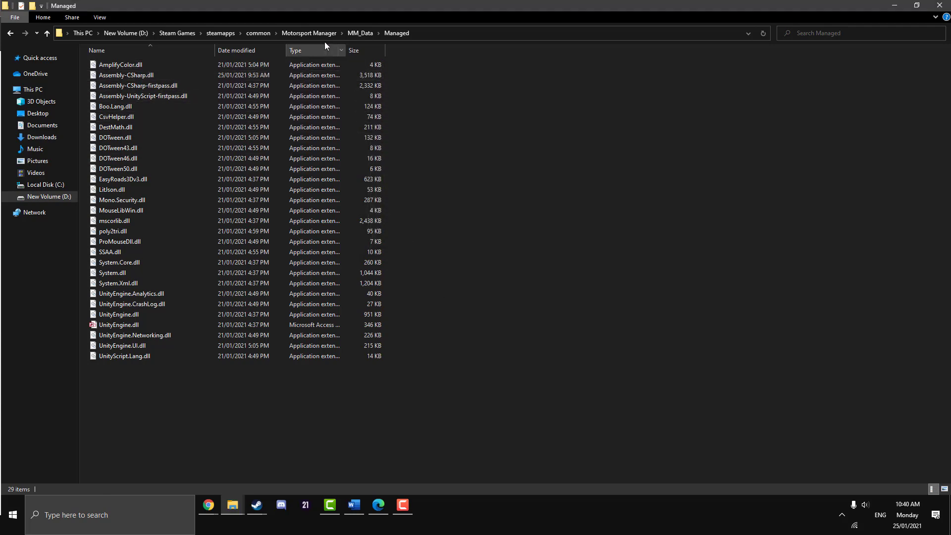
Copy the 15 .assets files, up to resources.assets, from the Extras folder
click(360, 33)
mouse_move(233, 506)
click(180, 478)
drag(150, 311, 132, 103)
right_click(138, 142)
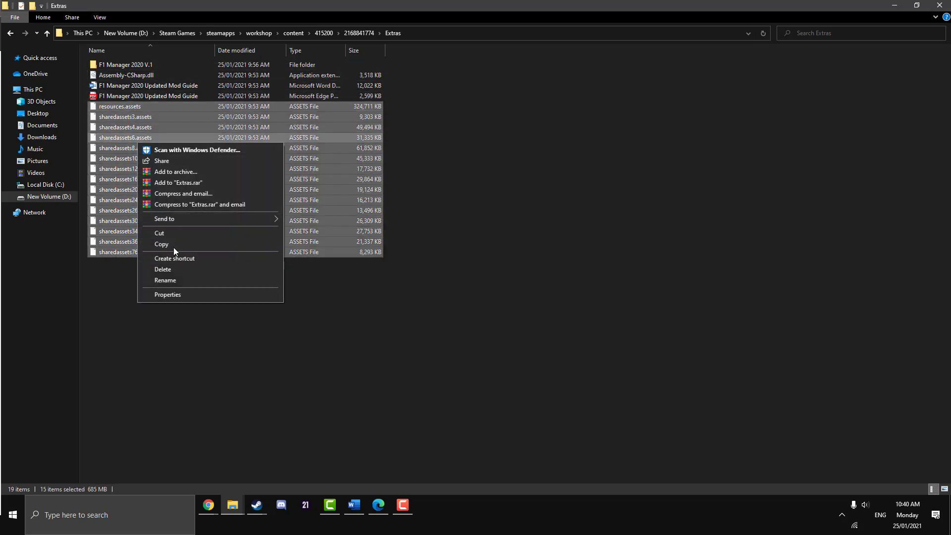
click(173, 244)
click(128, 328)
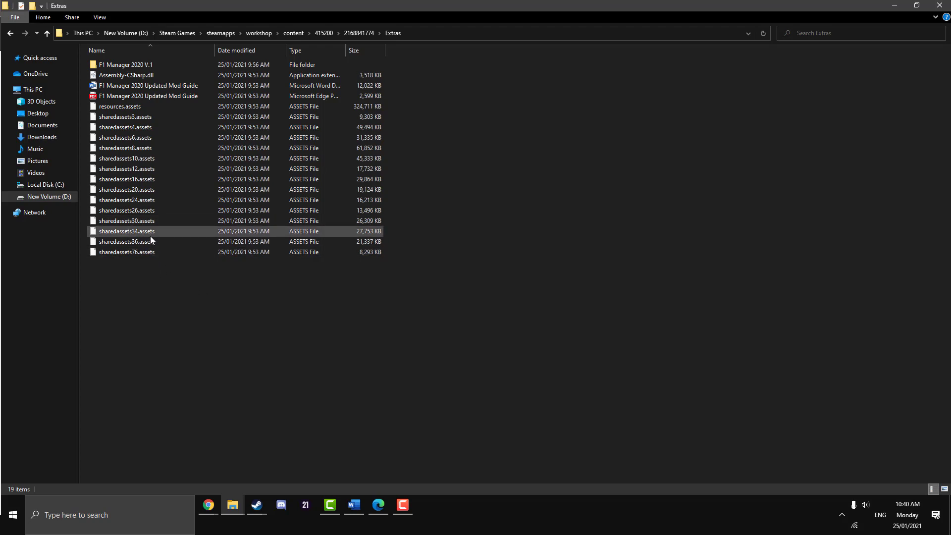
Paste the 15 asset files into MM_Data, replacing the existing files in the destination
click(234, 511)
click(294, 474)
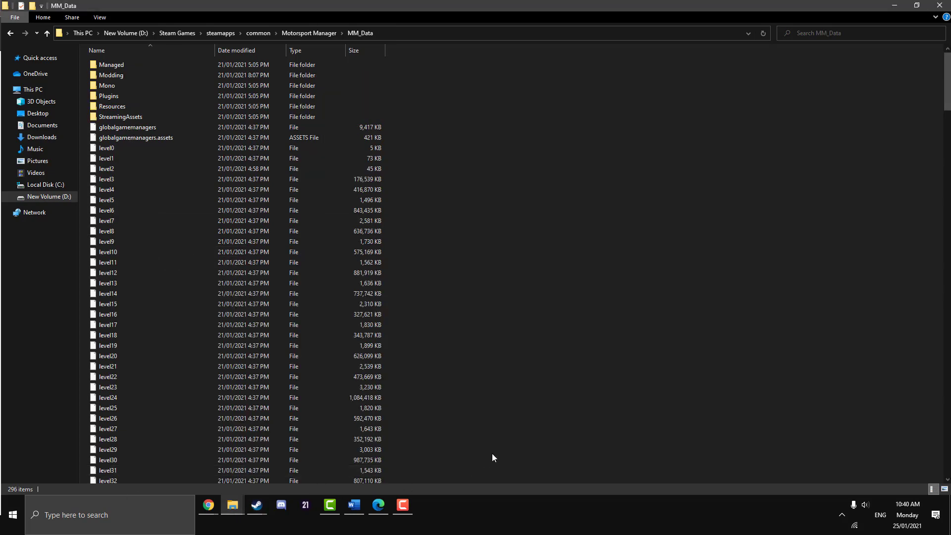
scroll(435, 362, down, 3)
scroll(467, 336, up, 3)
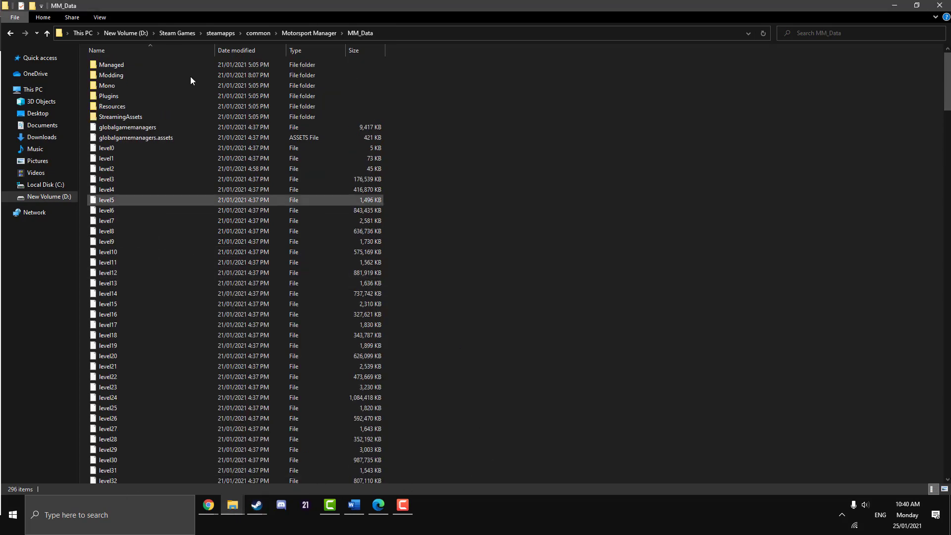
click(328, 32)
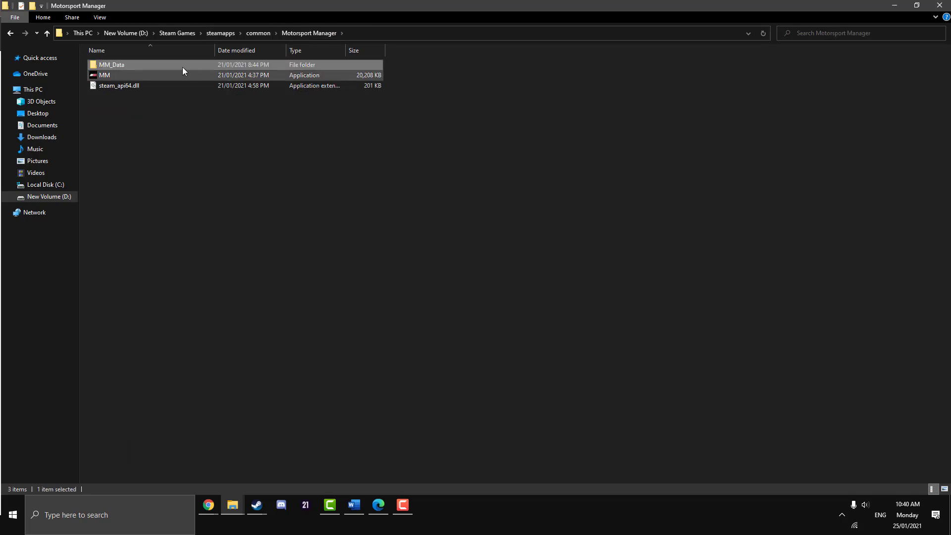
double_click(146, 67)
right_click(553, 218)
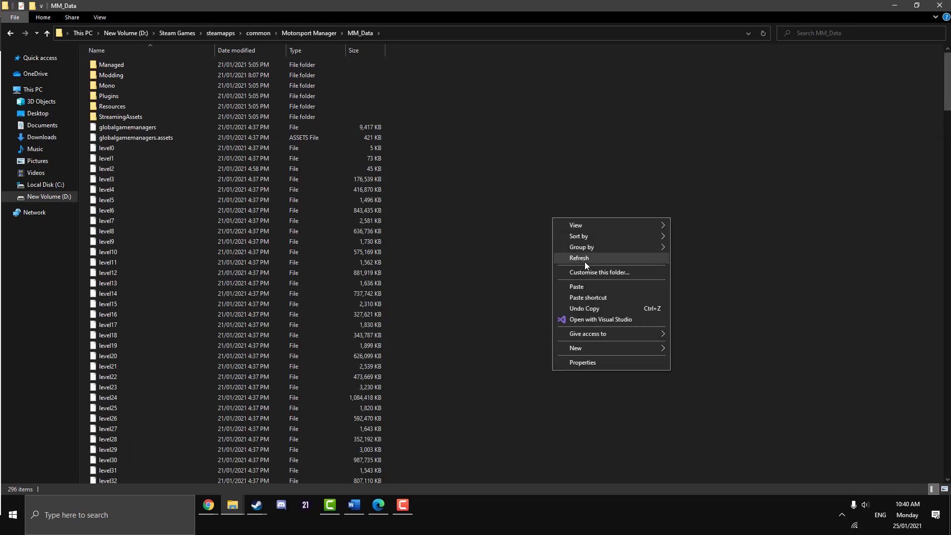
click(576, 287)
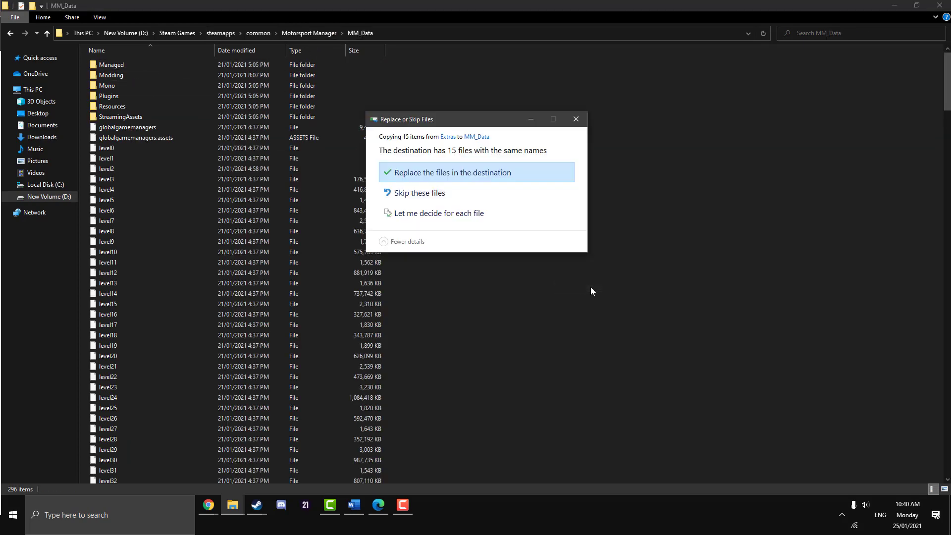
click(450, 174)
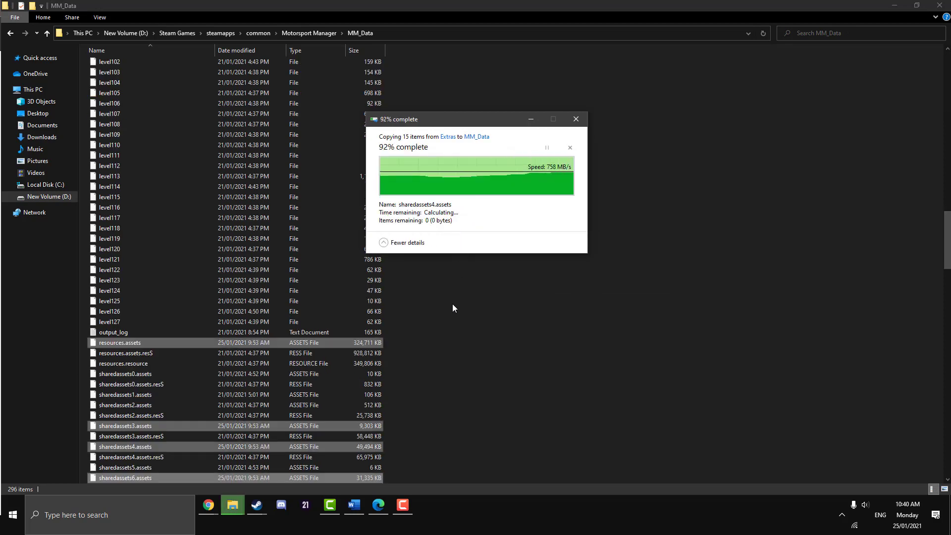
click(483, 361)
scroll(476, 371, down, 14)
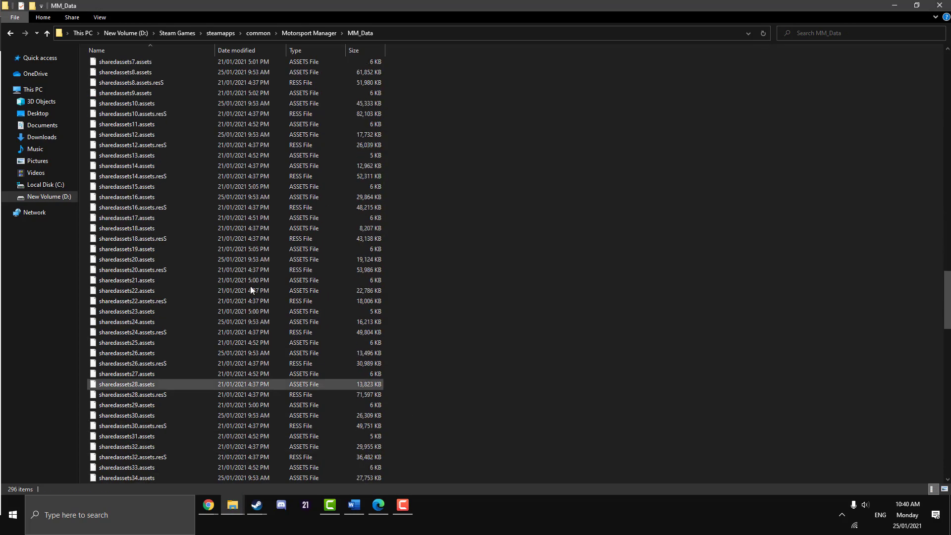
scroll(221, 317, down, 1)
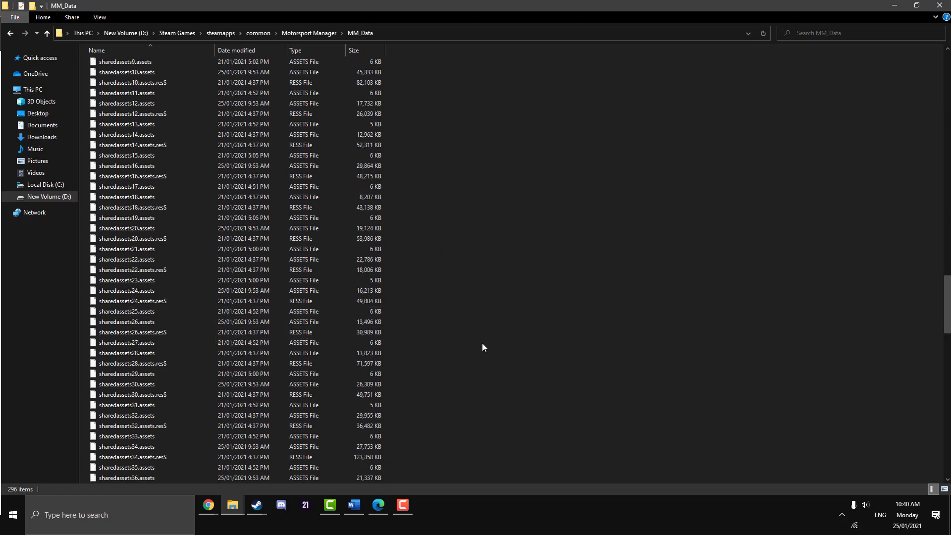
scroll(483, 328, up, 14)
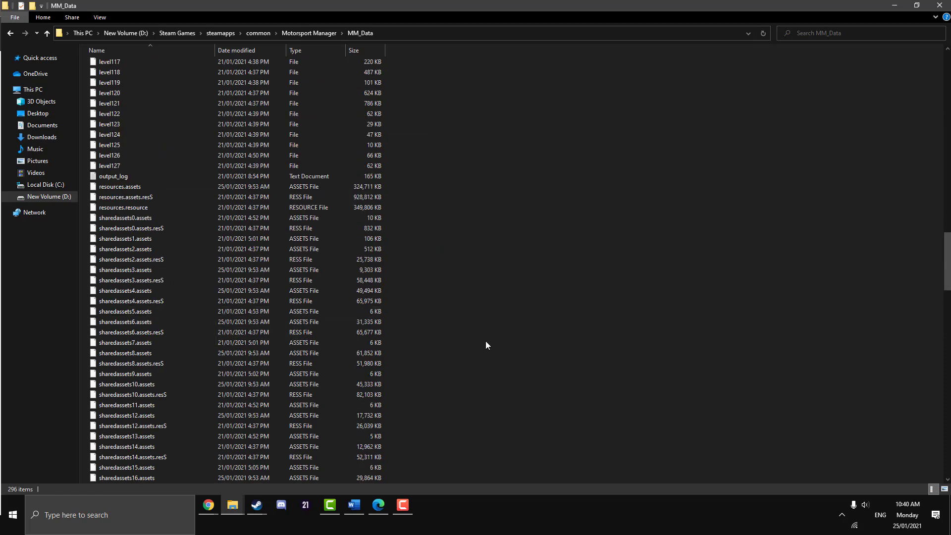
scroll(485, 340, up, 5)
scroll(486, 360, down, 20)
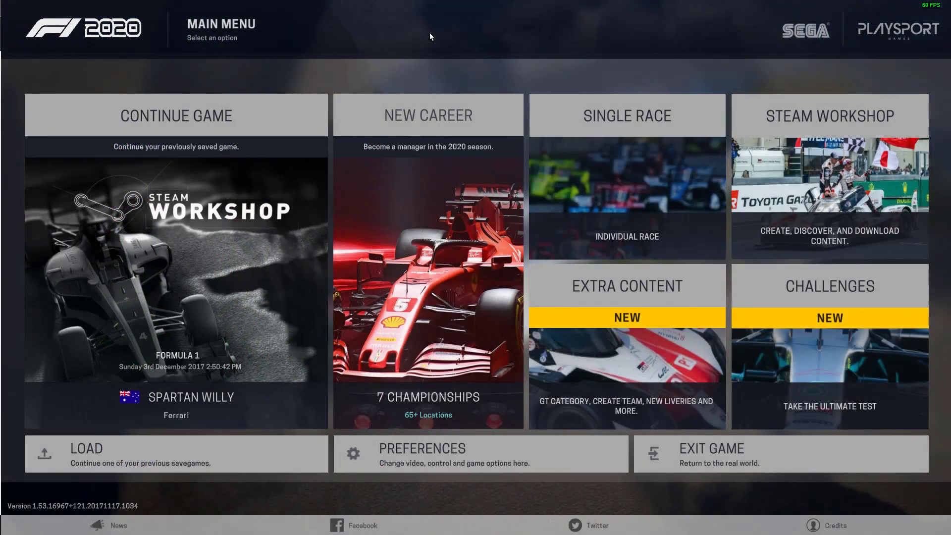
Start a New Career with tutorials Off and the F1 Manager 2020 mod switched Active
click(431, 187)
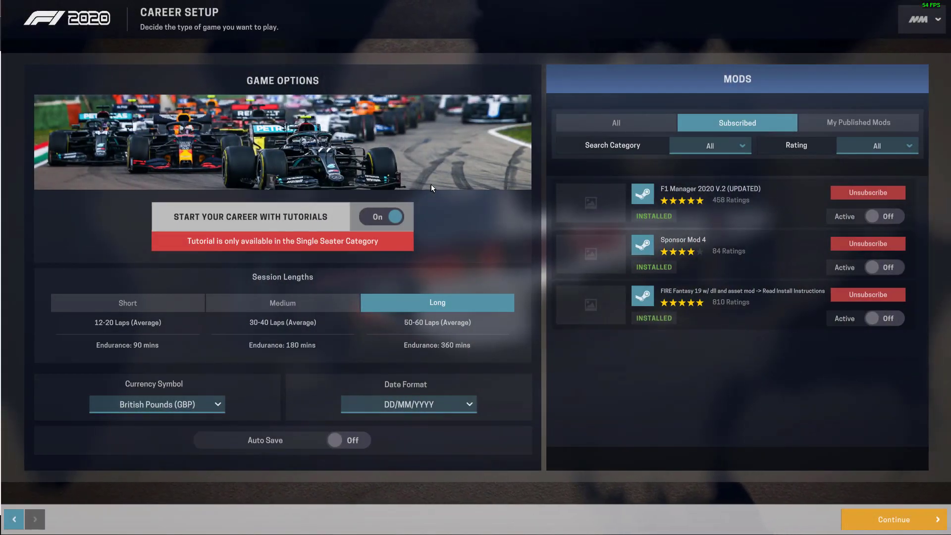
click(395, 214)
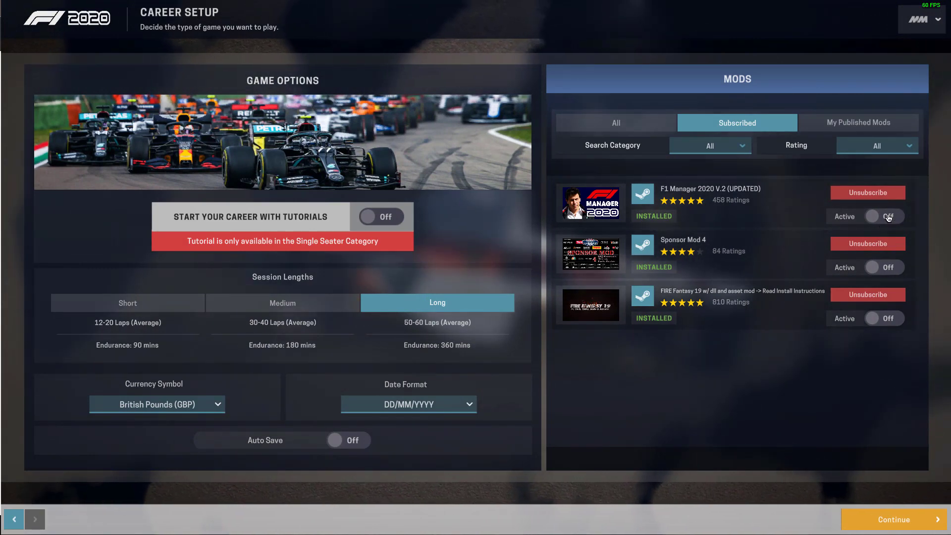
click(882, 216)
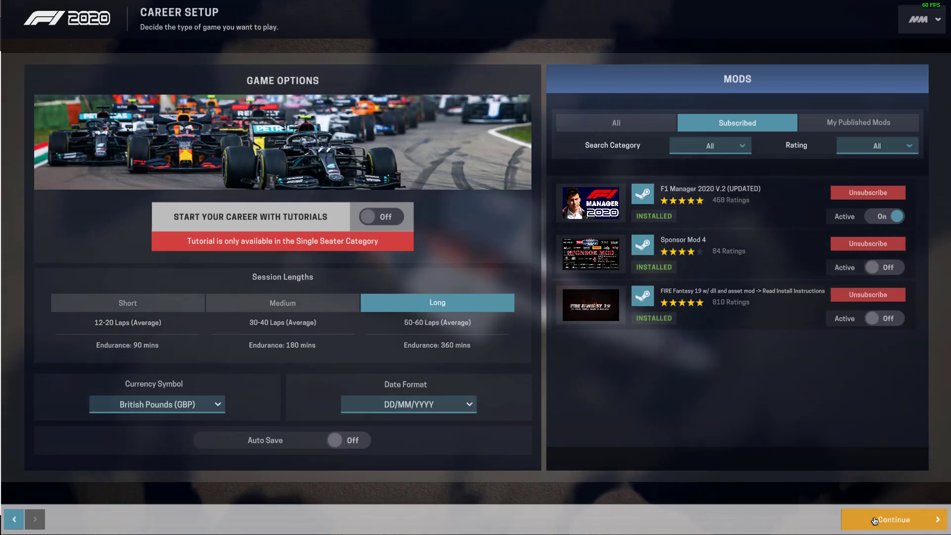
click(879, 515)
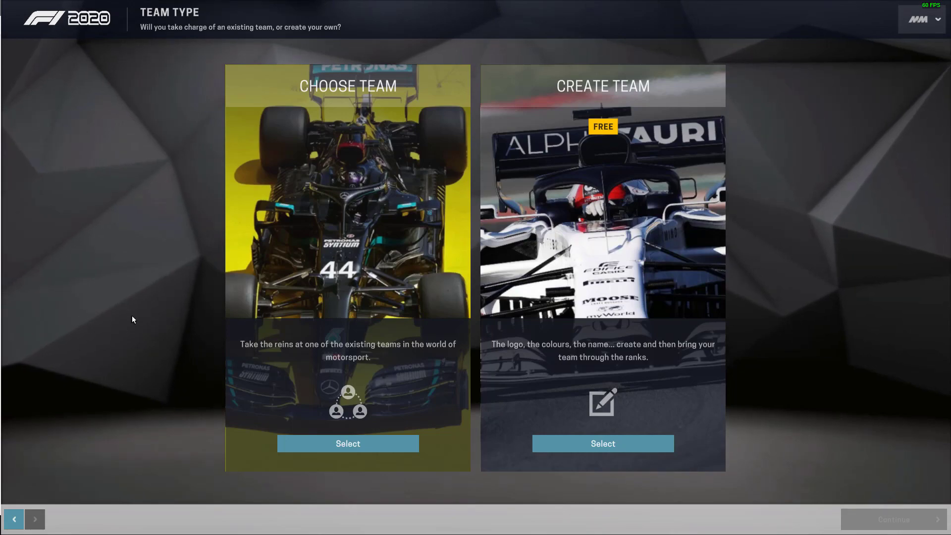
Choose an existing team in the European Formula Series and pick Ferrari
click(243, 303)
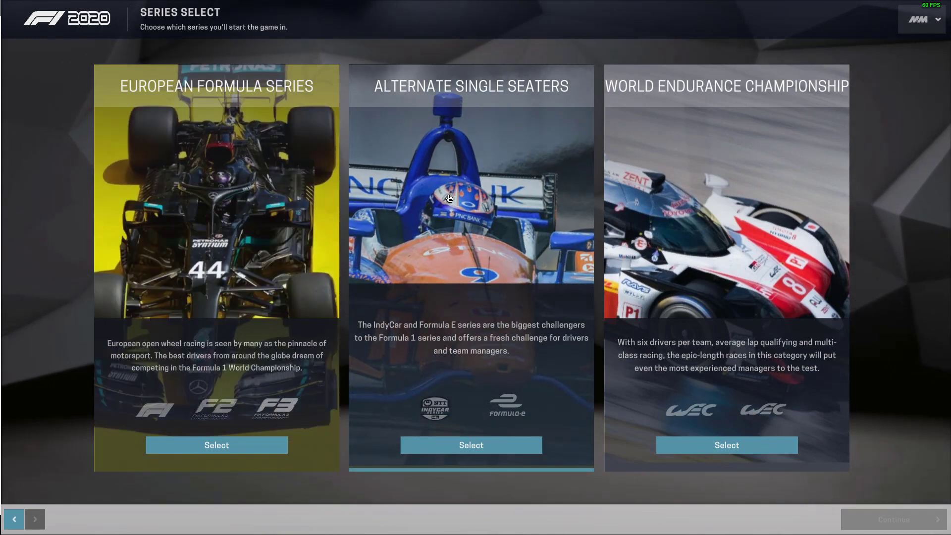
click(257, 315)
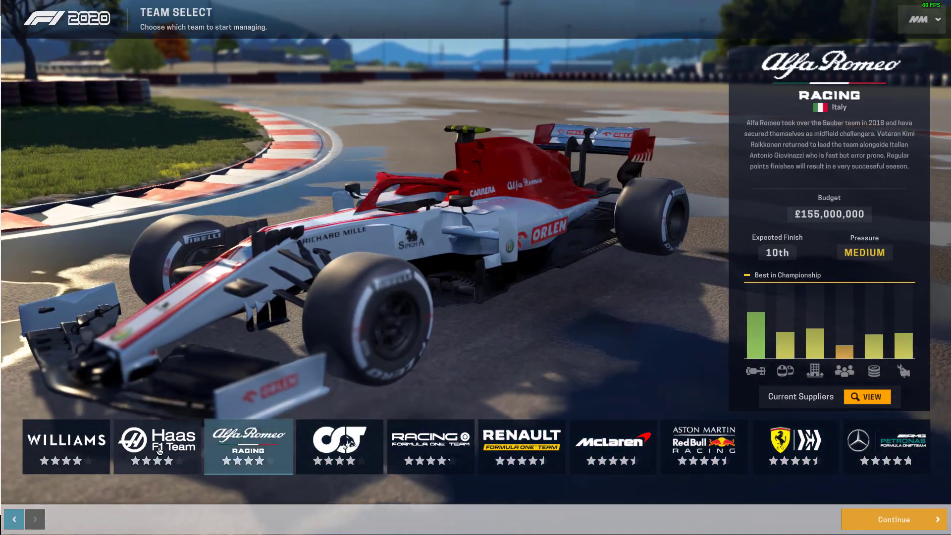
click(66, 446)
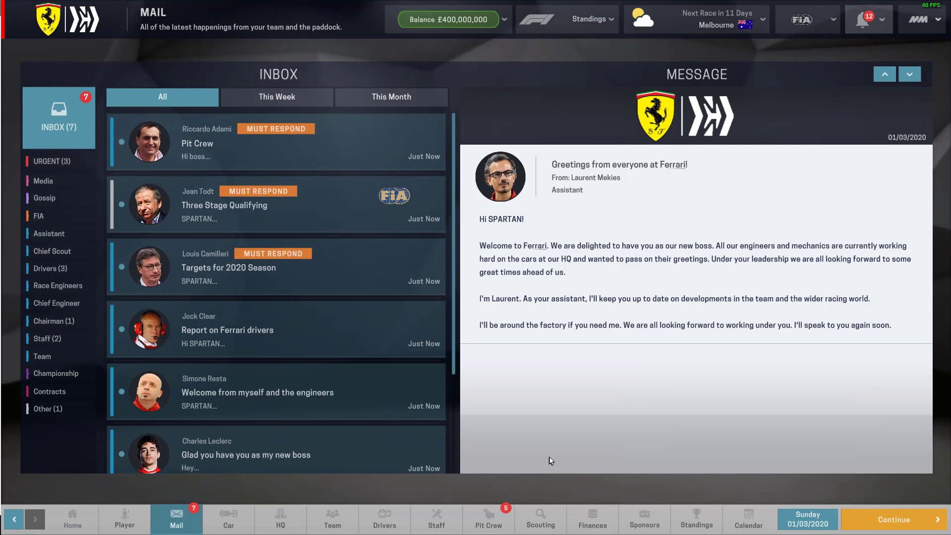
Show the calendar for the current week, 1–7 March 2020
click(817, 520)
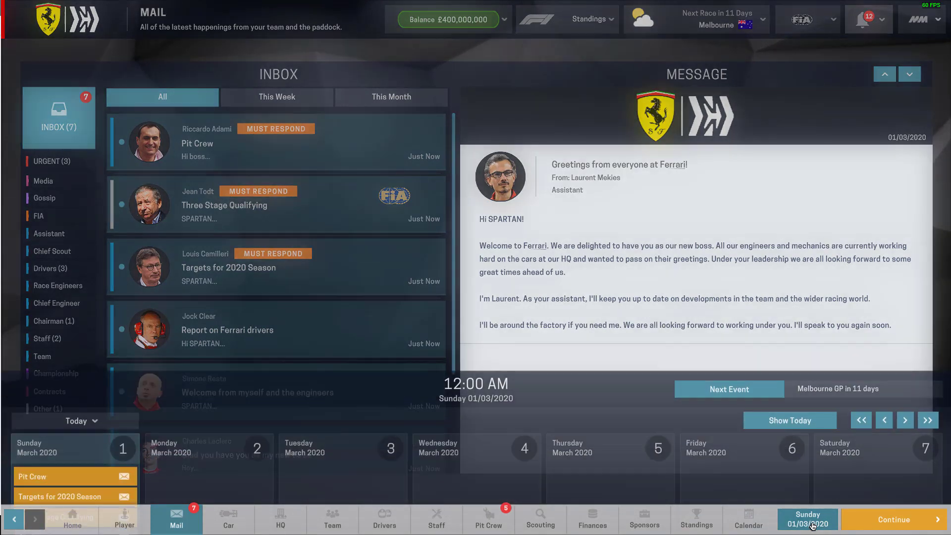